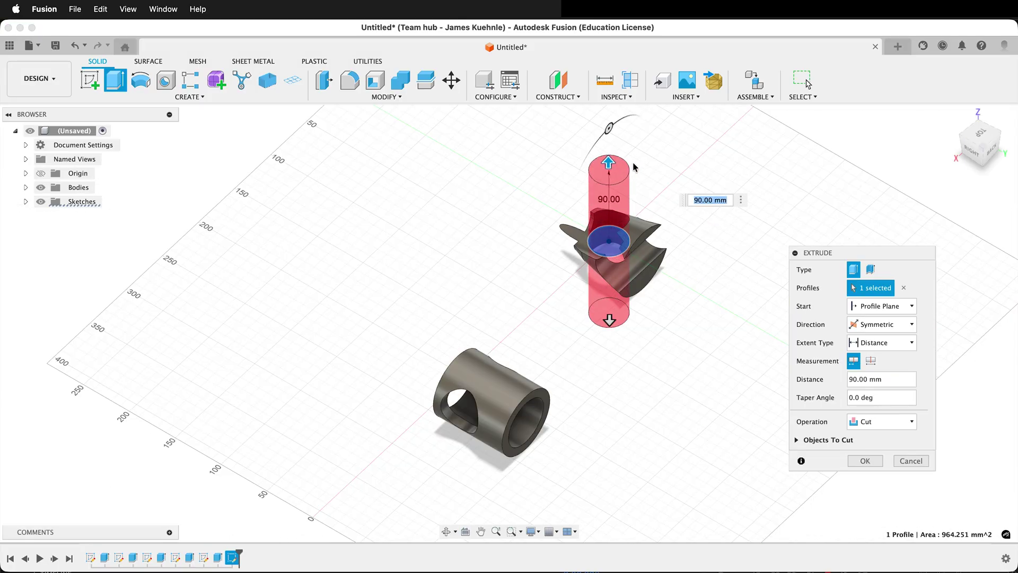
Step: Switch the 90 mm symmetric circular extrude to Intersect and confirm, leaving only the curved solid
scroll(615, 214, "up", 5)
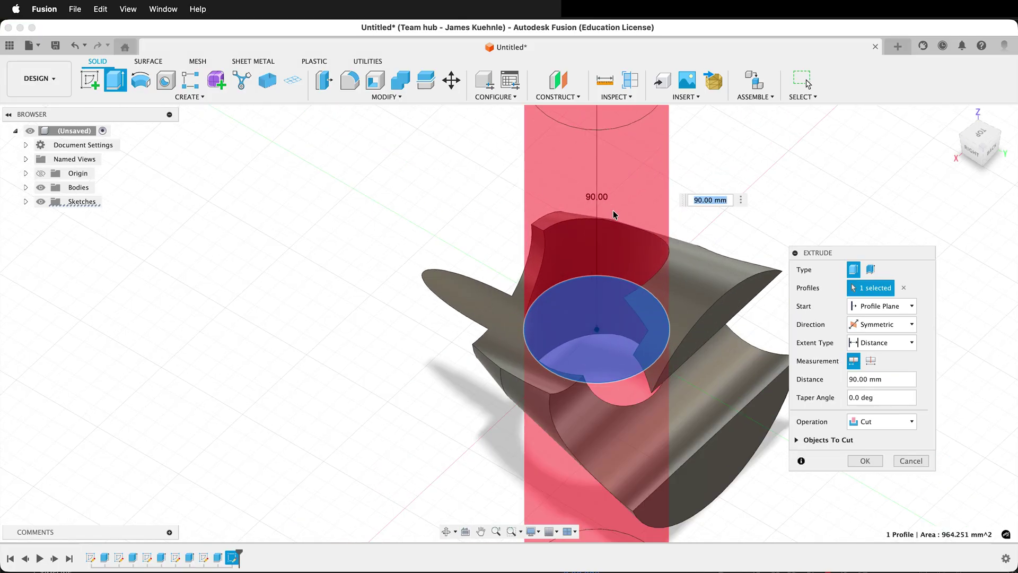
middle_click_drag(614, 215, 743, 265, "shift")
left_click(881, 421)
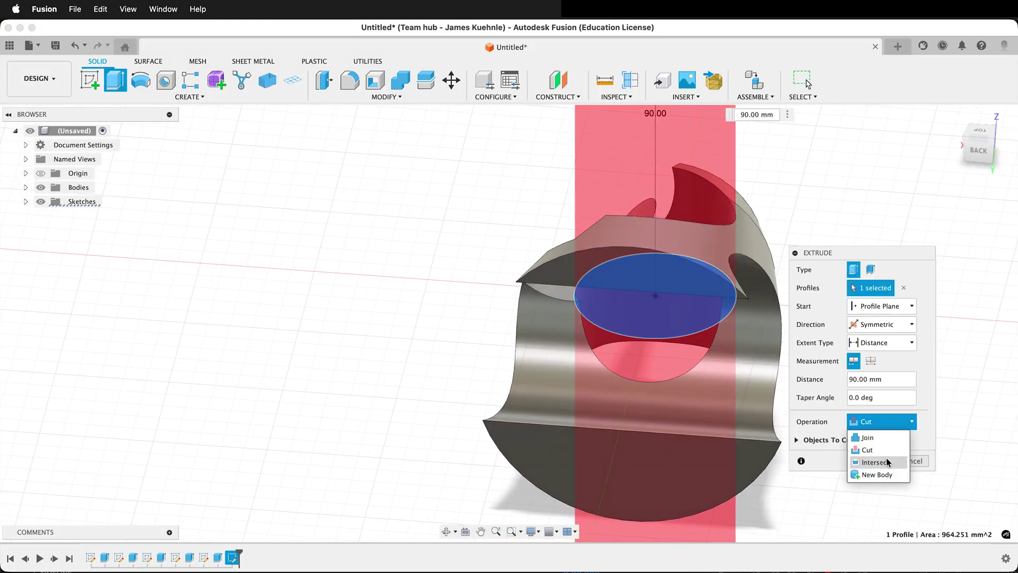
left_click(888, 462)
middle_click_drag(581, 383, 316, 364, "shift")
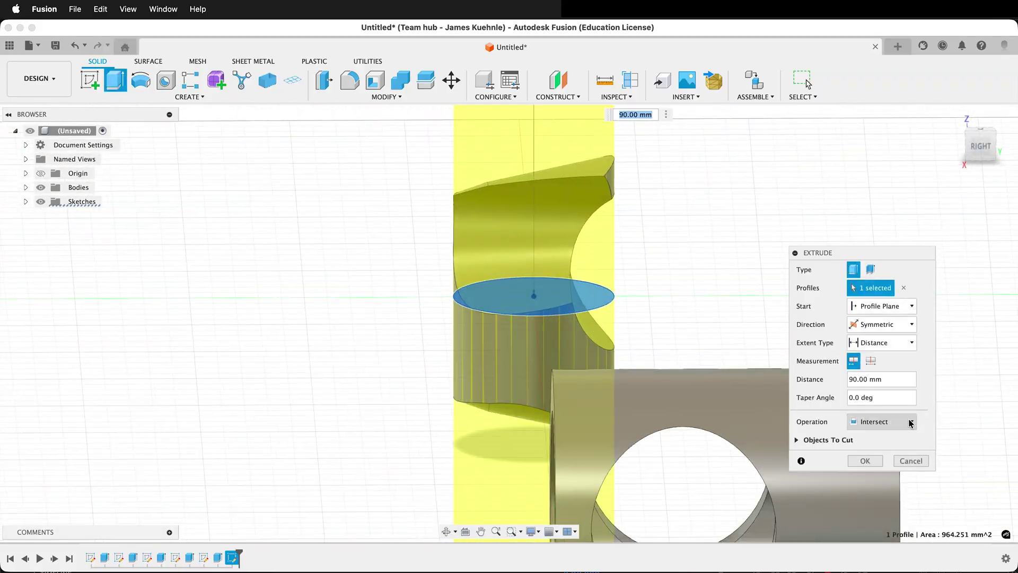
left_click(865, 460)
middle_click_drag(561, 448, 336, 412, "shift")
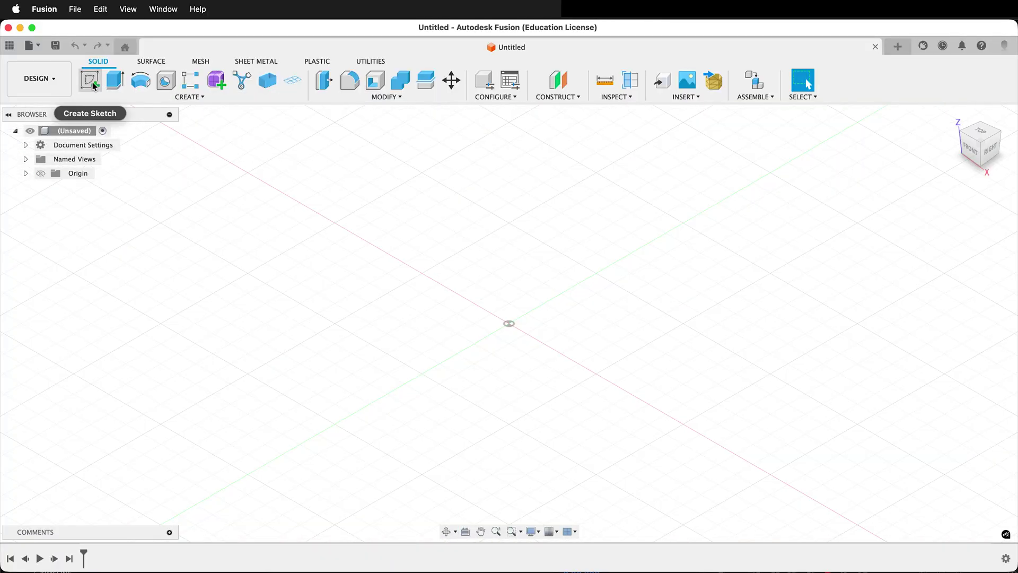
Step: Sketch a 50 mm diameter circle at the origin on the front plane and start extruding it
left_click(91, 85)
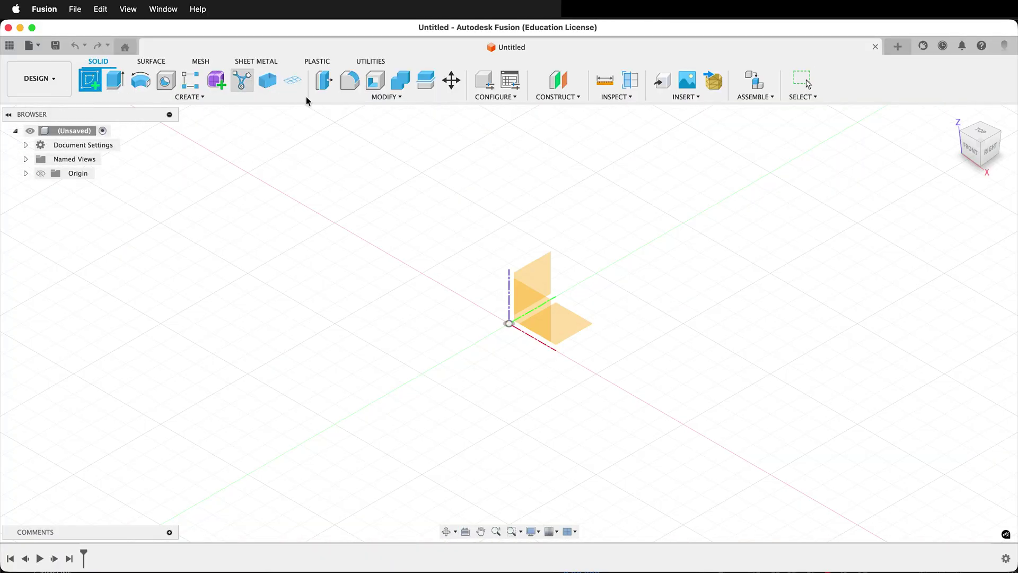
left_click(525, 290)
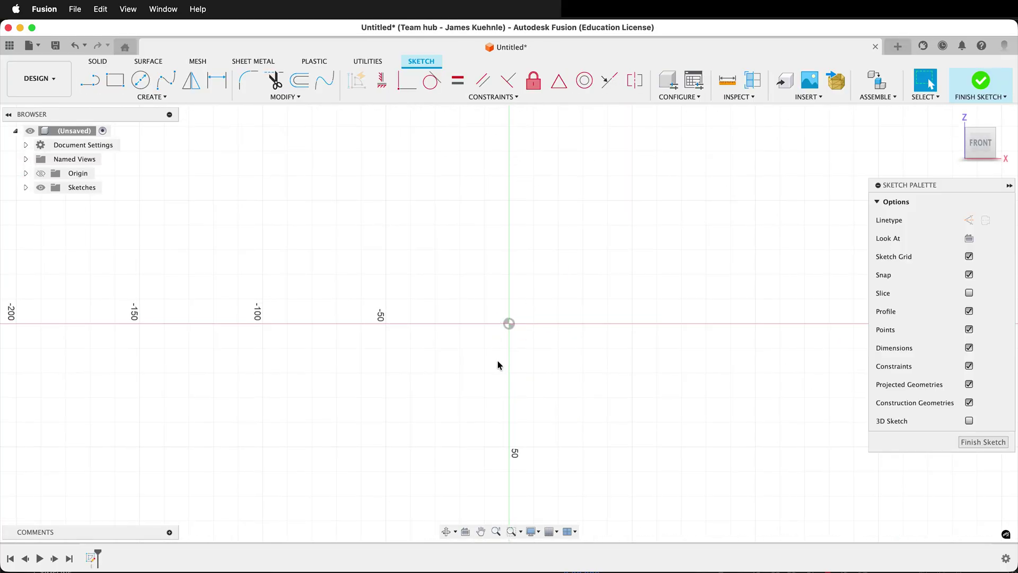
key("c")
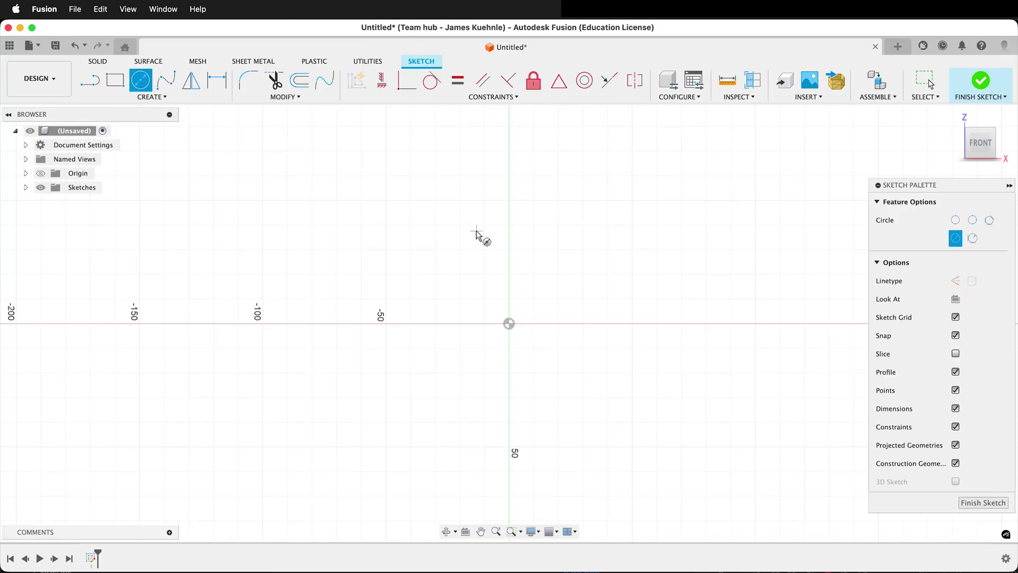
left_click(509, 324)
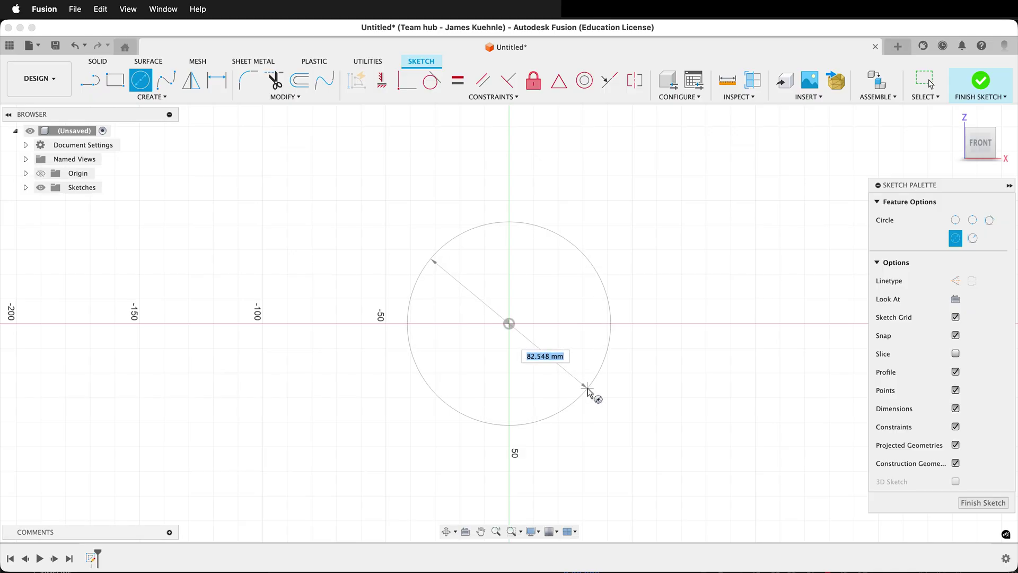
type("50")
key("Return")
left_click(925, 81)
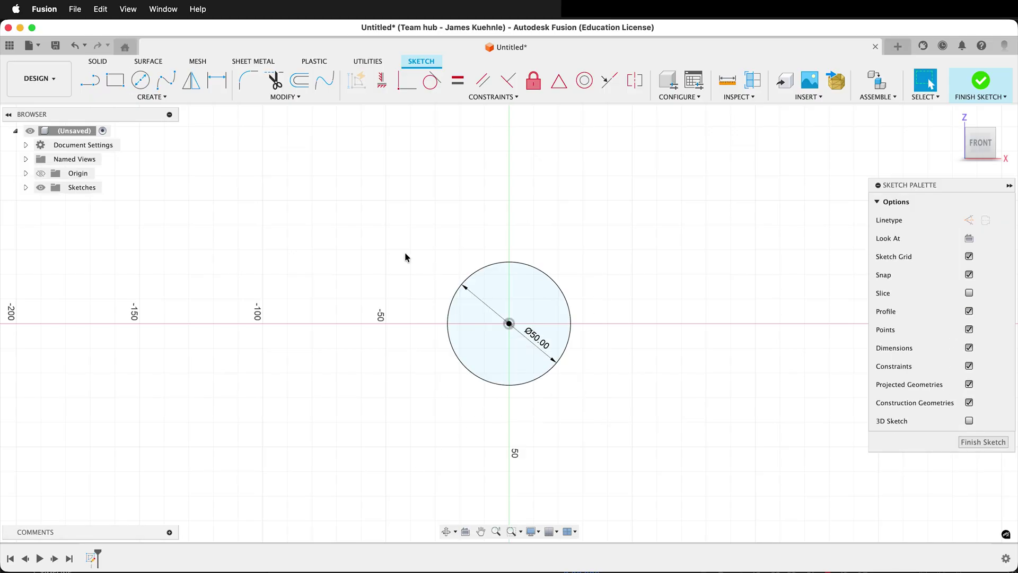
key("e")
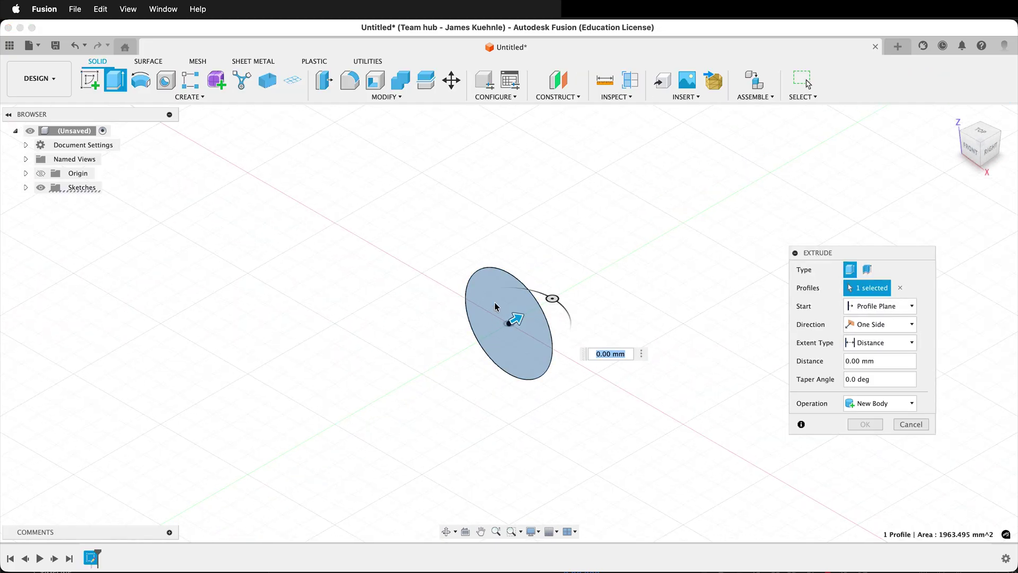
Step: Pull the circle into a cylinder and set Two Sides extents of 12 mm and 47 mm
scroll(507, 309, "up", 5)
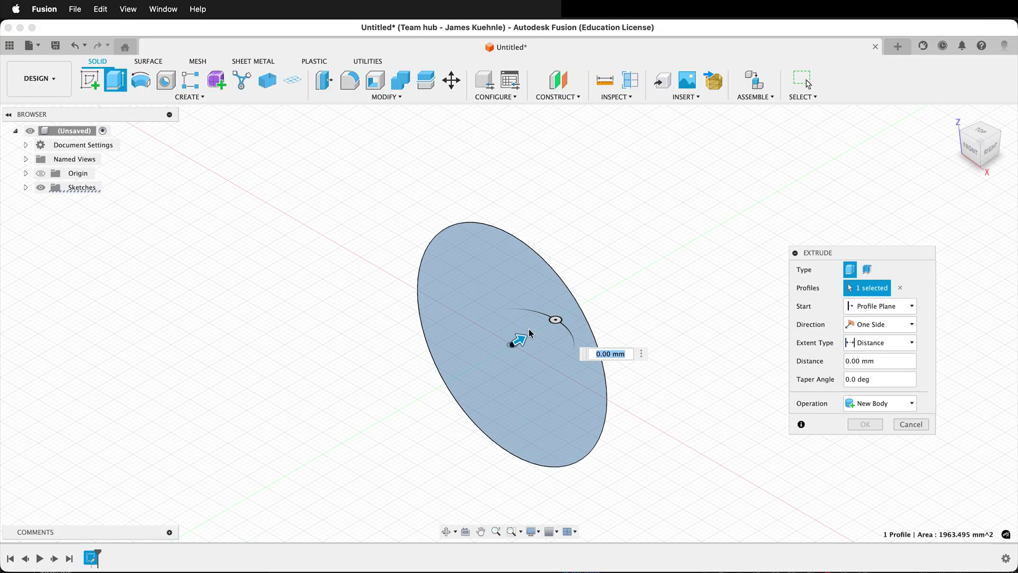
left_click_drag(521, 339, 408, 416)
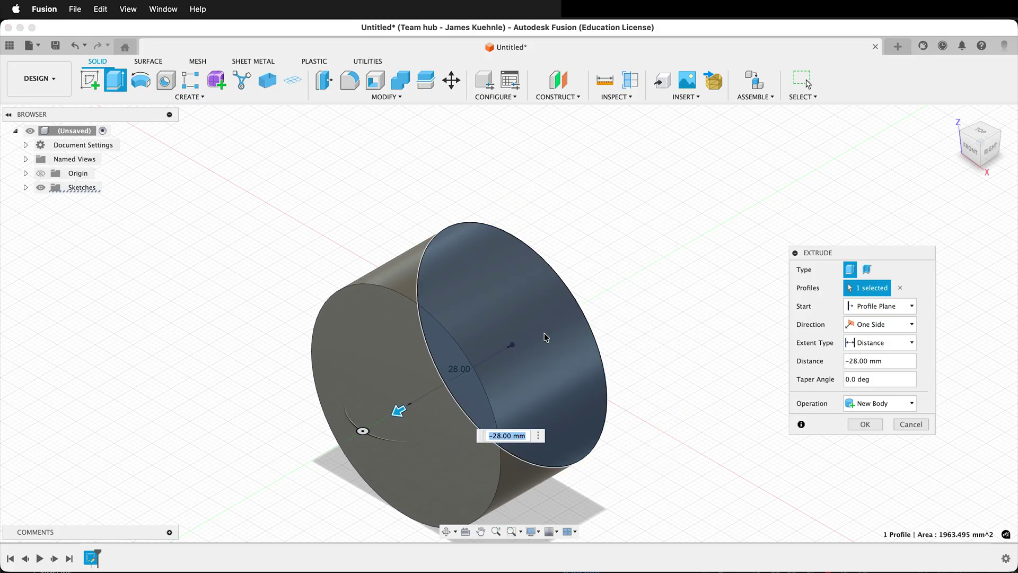
left_click(889, 326)
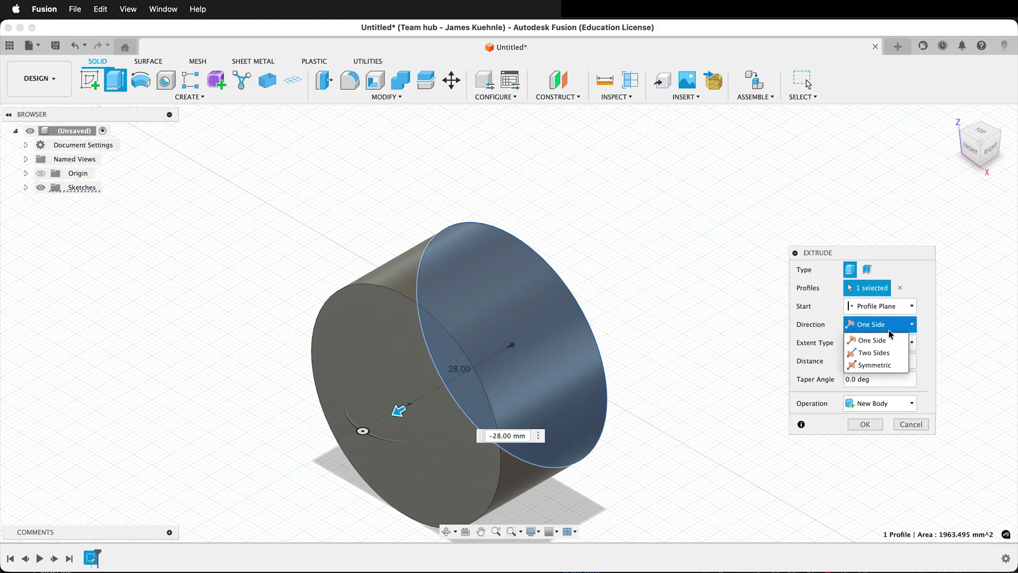
left_click(891, 365)
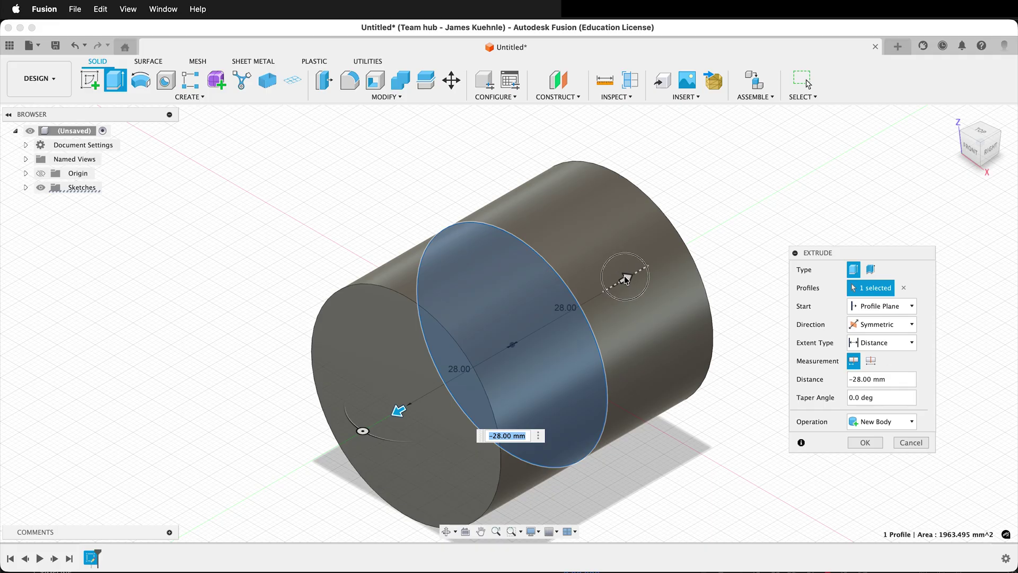
left_click_drag(626, 278, 602, 291)
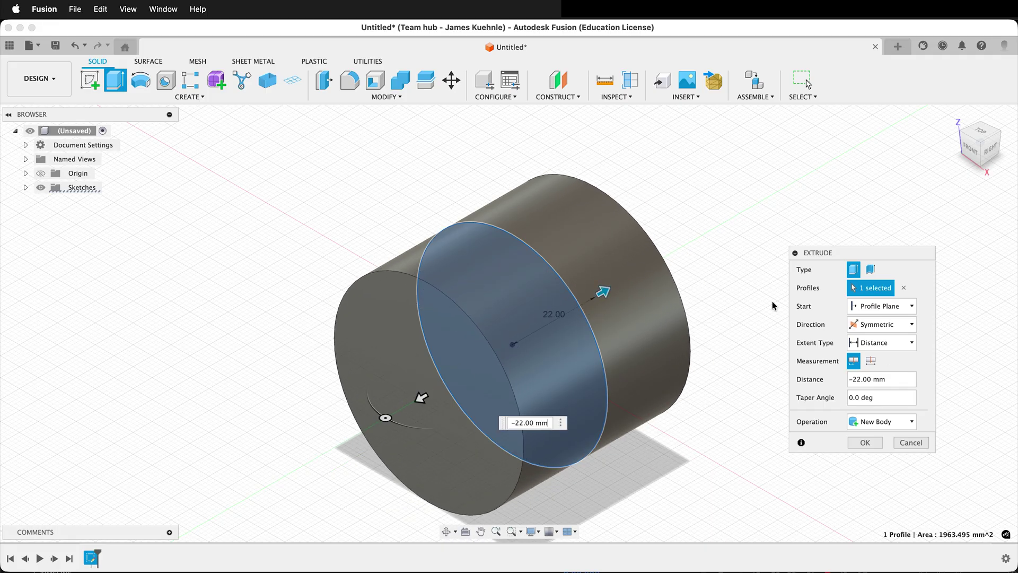
left_click(867, 324)
left_click(875, 352)
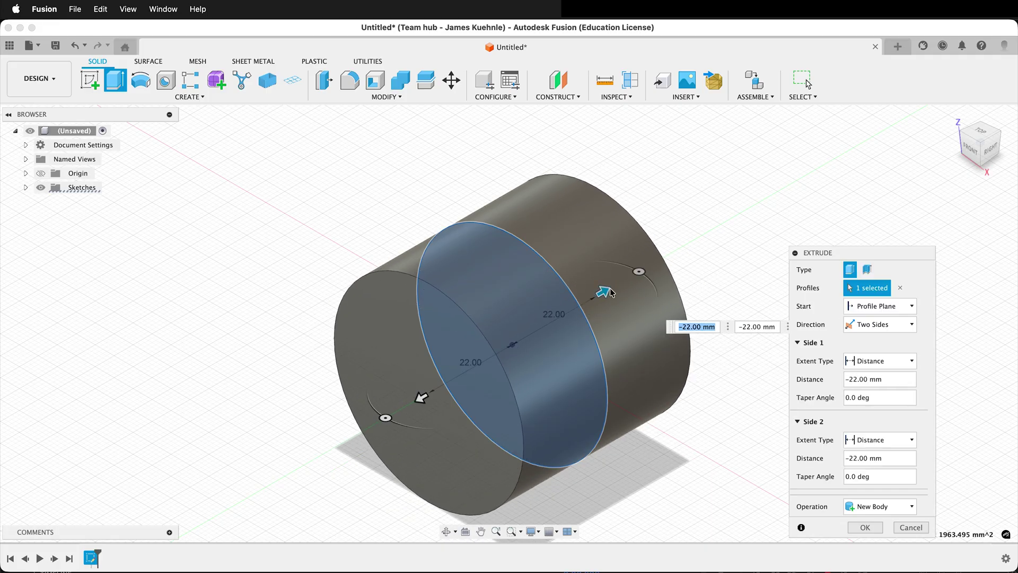
left_click_drag(611, 293, 705, 247)
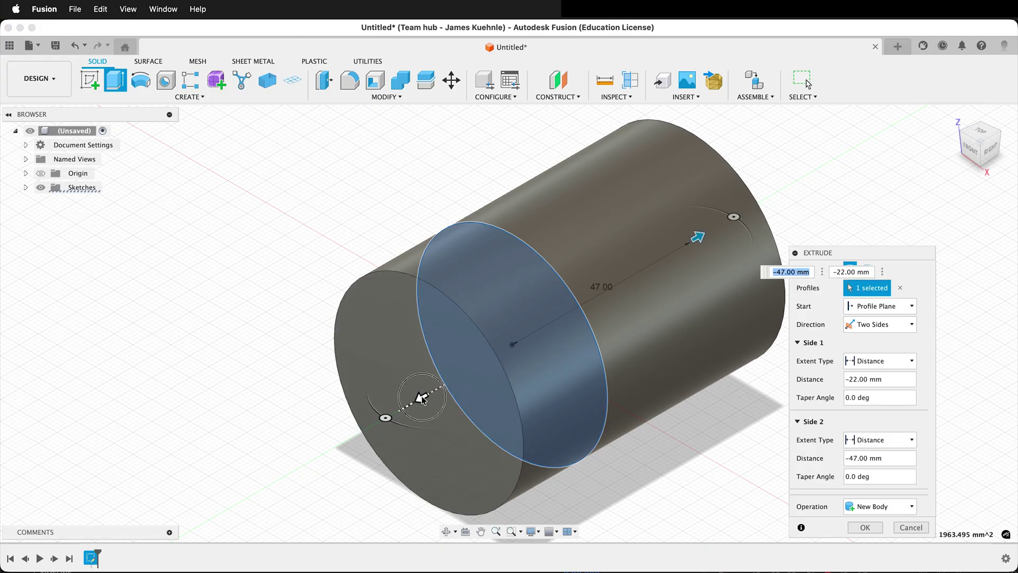
left_click_drag(422, 398, 459, 377)
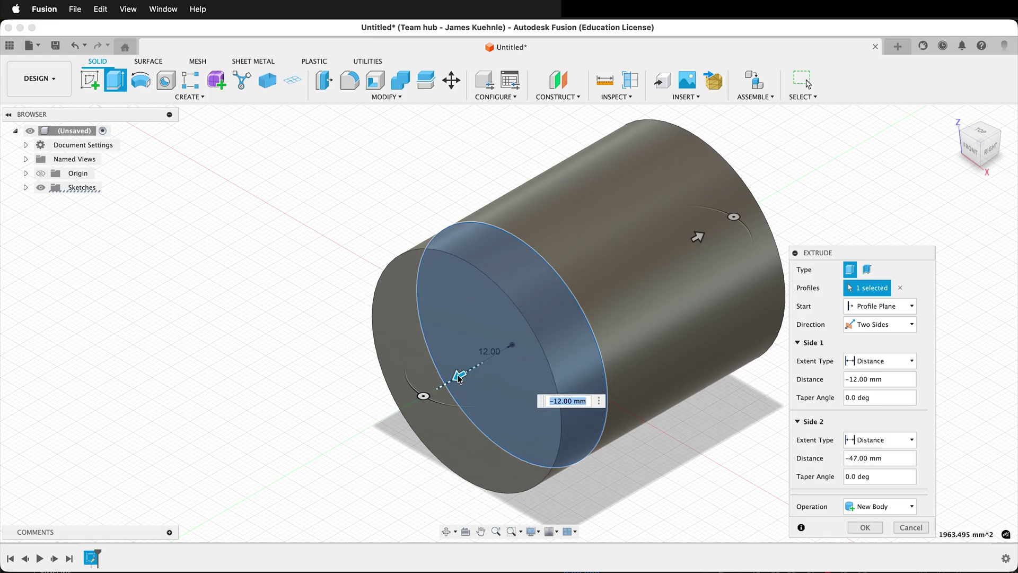
Step: Switch the extrude to One Side, starting from an offset plane at -10
left_click(889, 325)
left_click(886, 335)
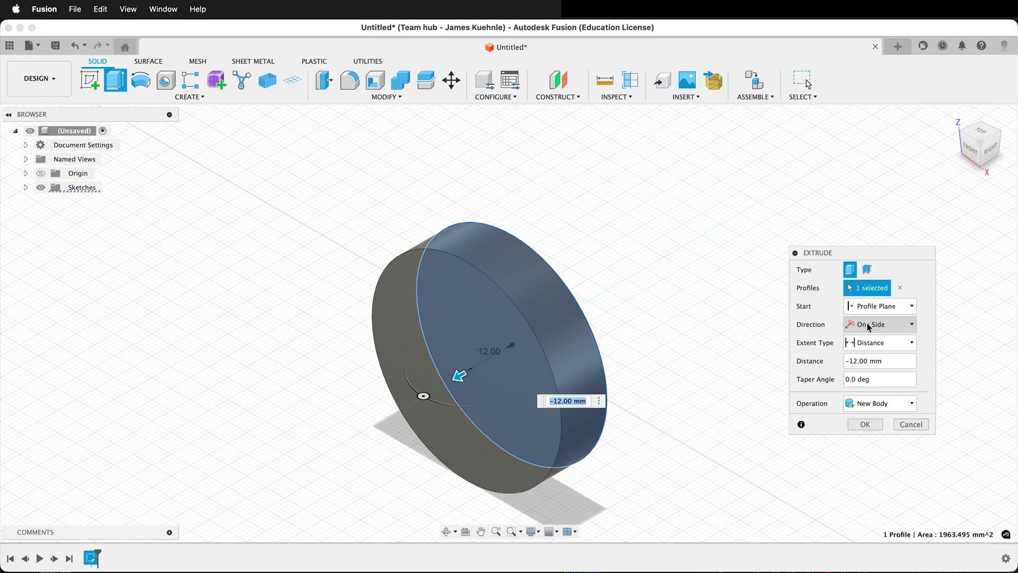
left_click(895, 306)
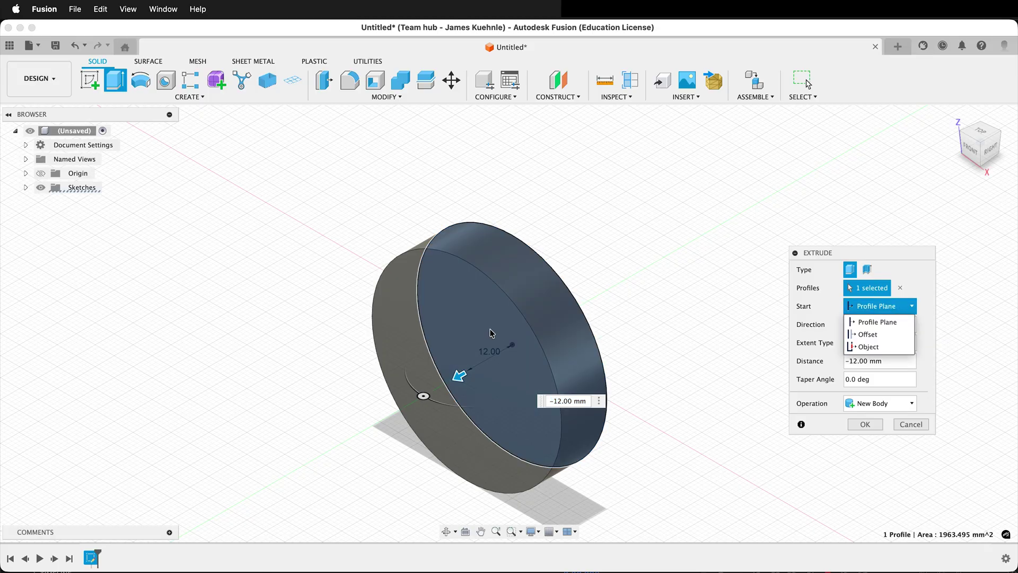
left_click(875, 334)
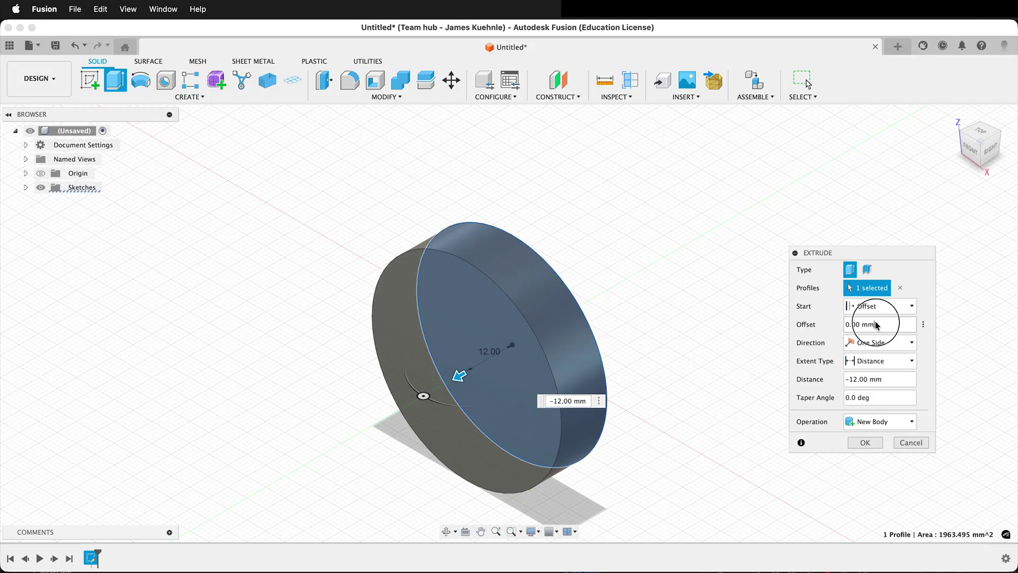
type("30")
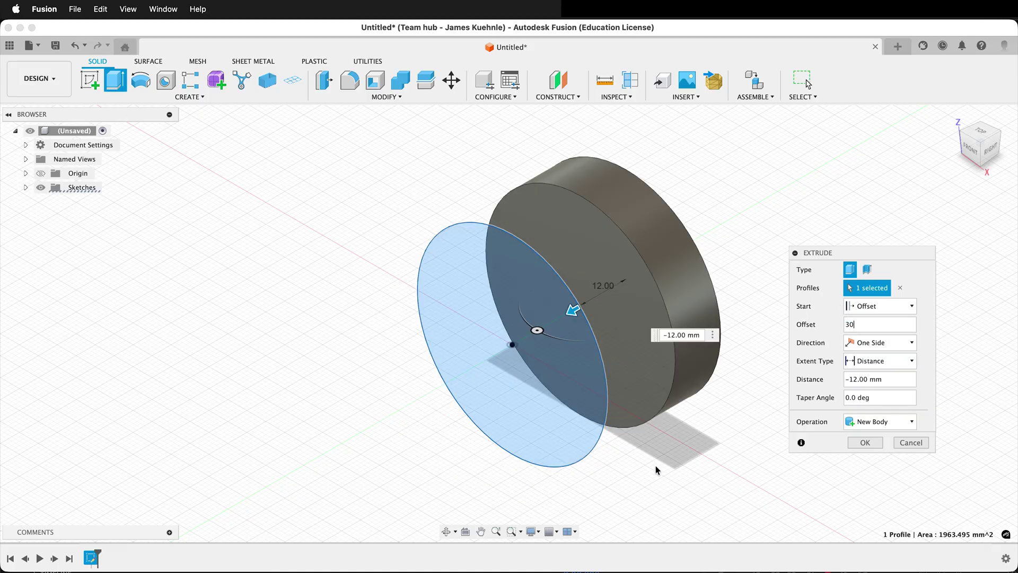
middle_click_drag(646, 464, 524, 305, "shift")
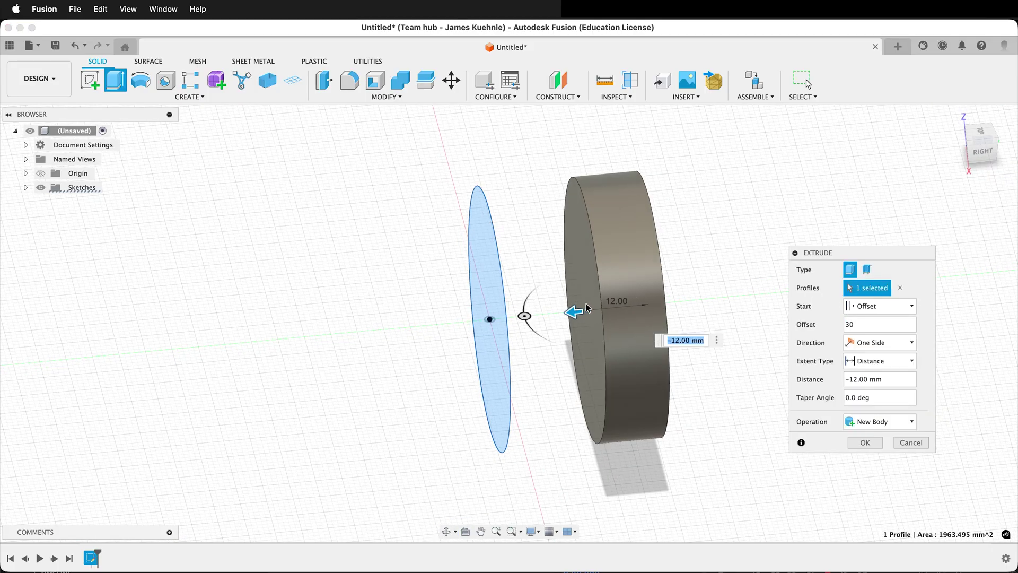
left_click(856, 324)
type("-10")
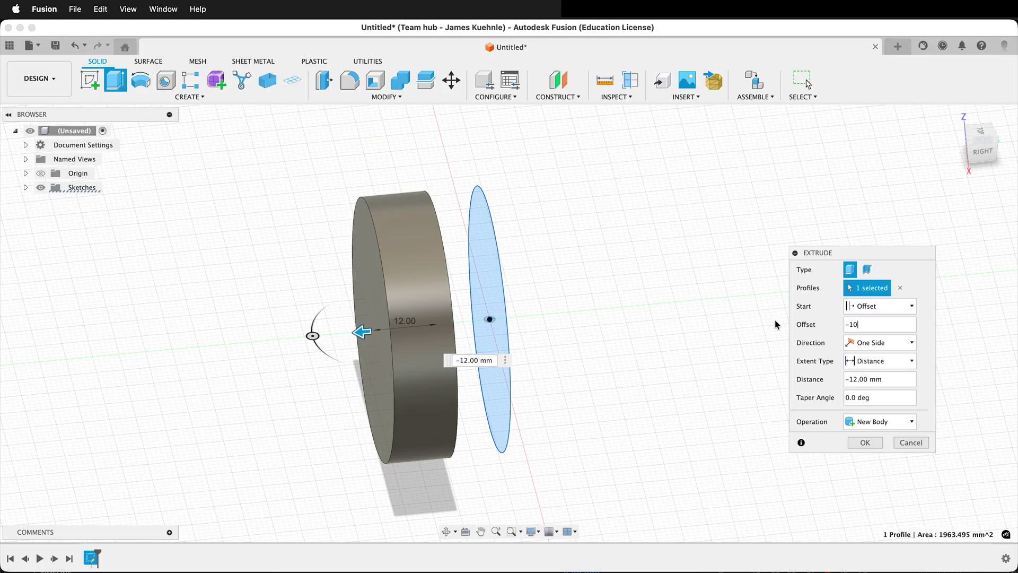
Step: Set the offset extrude's taper angle to -19 degrees so its side slopes inward
left_click(840, 401)
type("9")
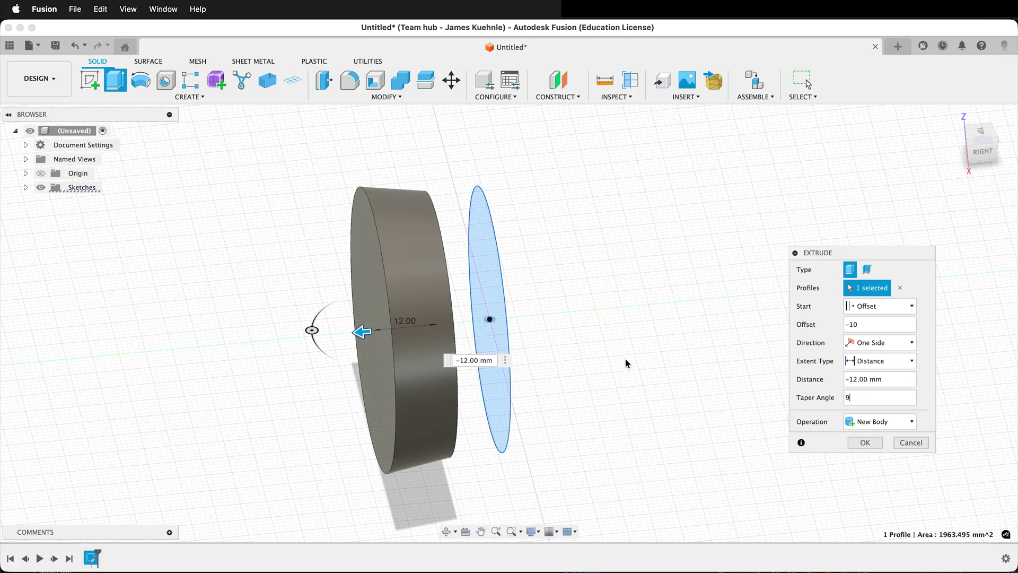
middle_click_drag(596, 381, 580, 359, "shift")
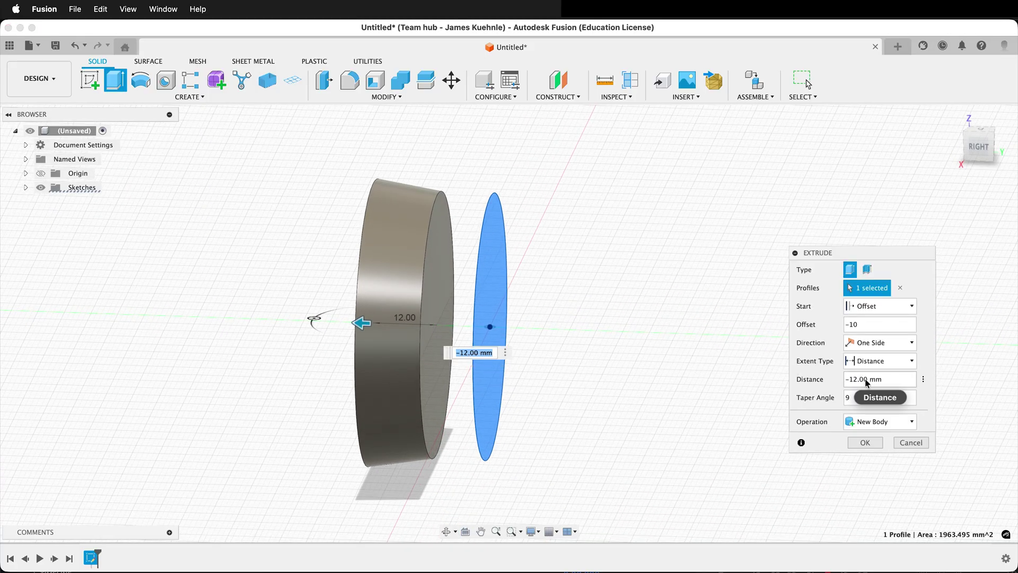
left_click(844, 398)
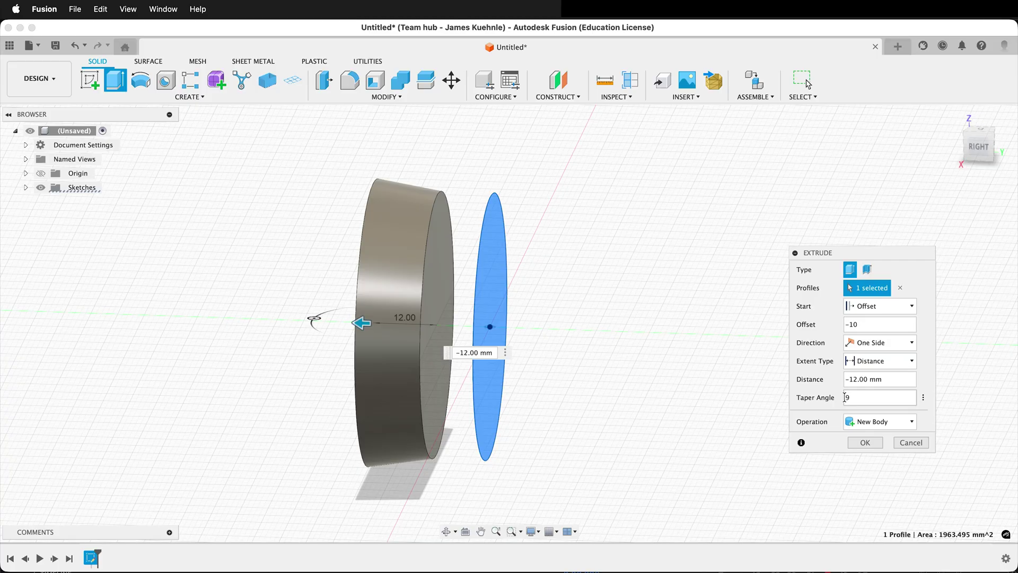
type("-1")
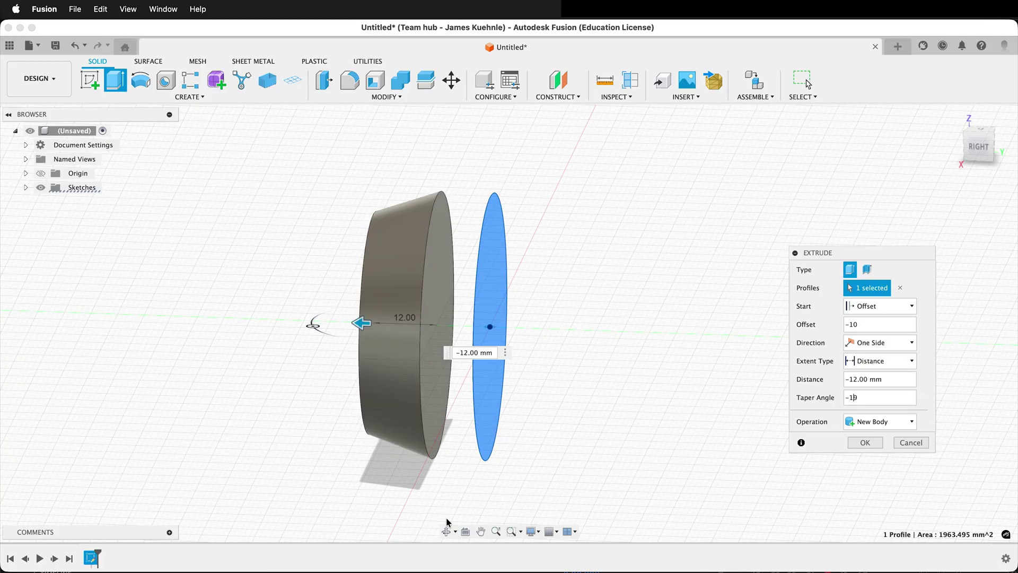
middle_click_drag(447, 523, 475, 504, "shift")
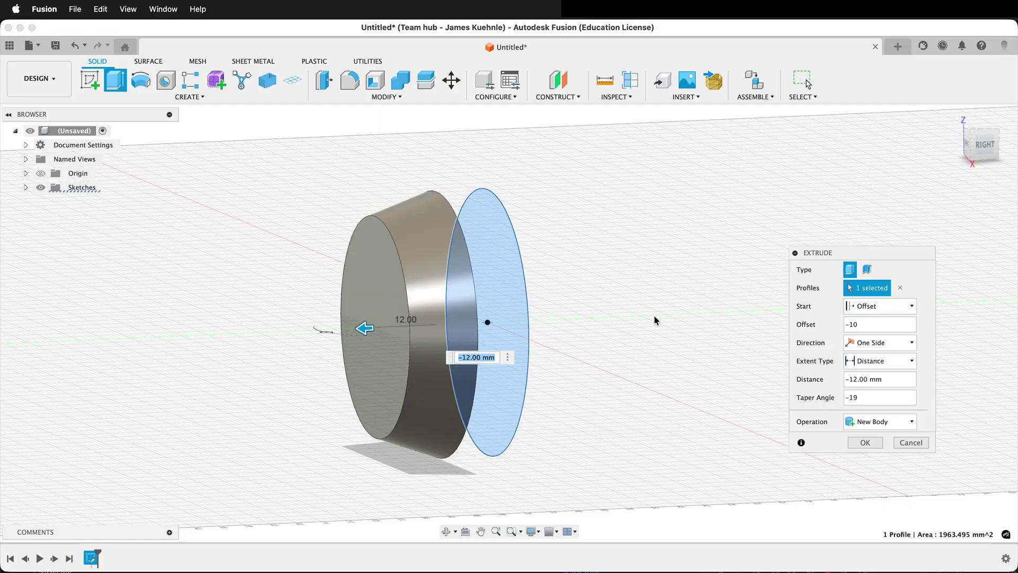
Step: Switch to Two Sides, give side two a 12° taper, and confirm as a new body
left_click(875, 342)
left_click(870, 371)
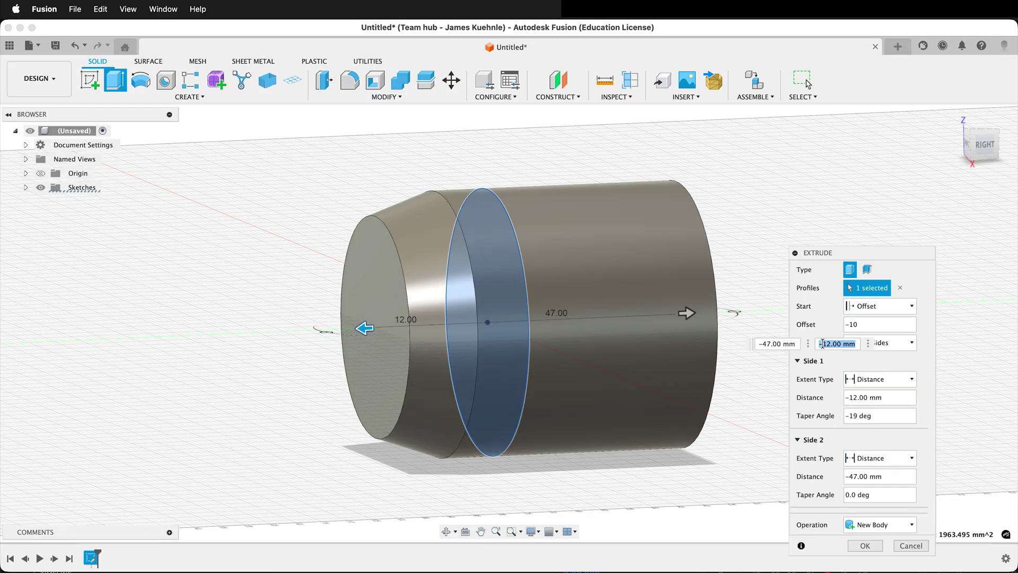
middle_click_drag(673, 455, 603, 272, "shift")
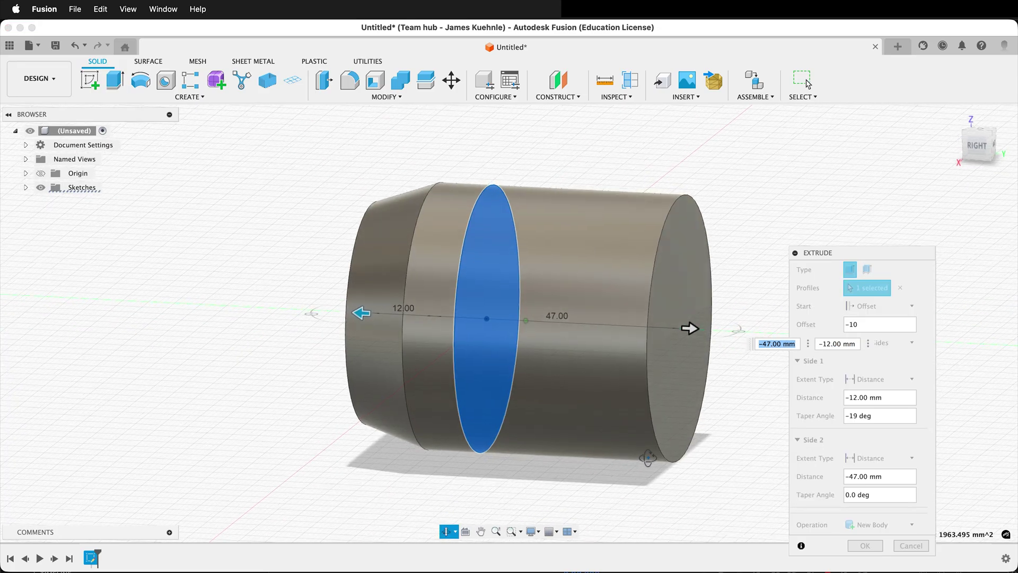
middle_click_drag(584, 426, 550, 358, "shift")
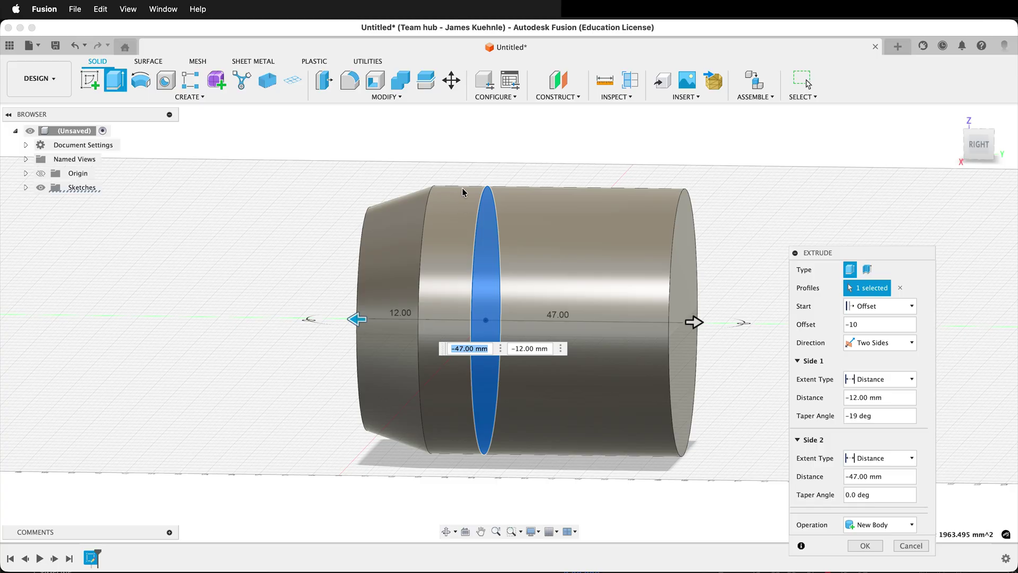
left_click(896, 491)
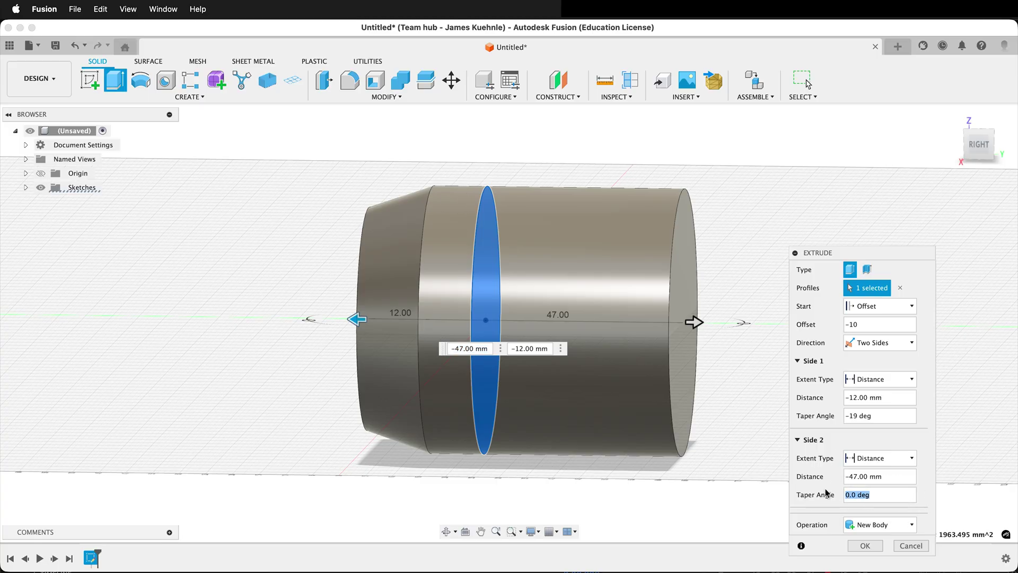
type("12")
middle_click_drag(699, 374, 855, 537, "shift")
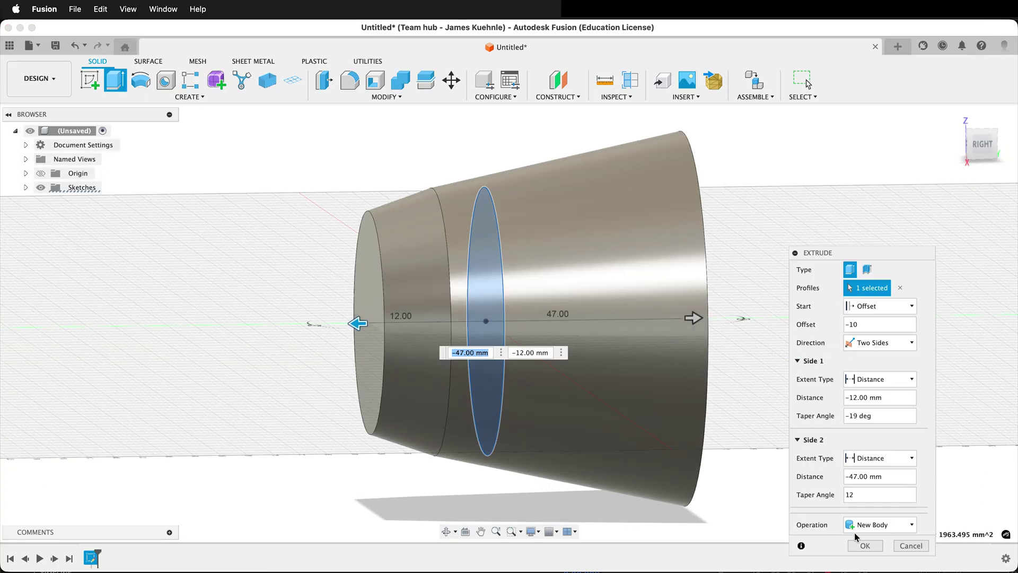
left_click(862, 546)
middle_click_drag(689, 443, 766, 322, "shift")
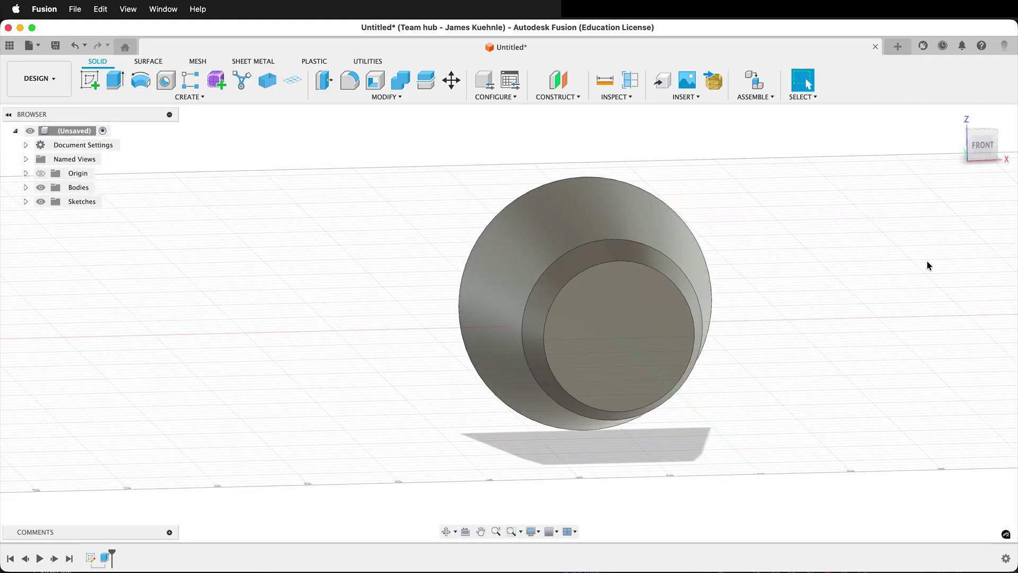
Step: Sketch a 10 mm diameter circle on the narrow end face, right of the origin
left_click(87, 84)
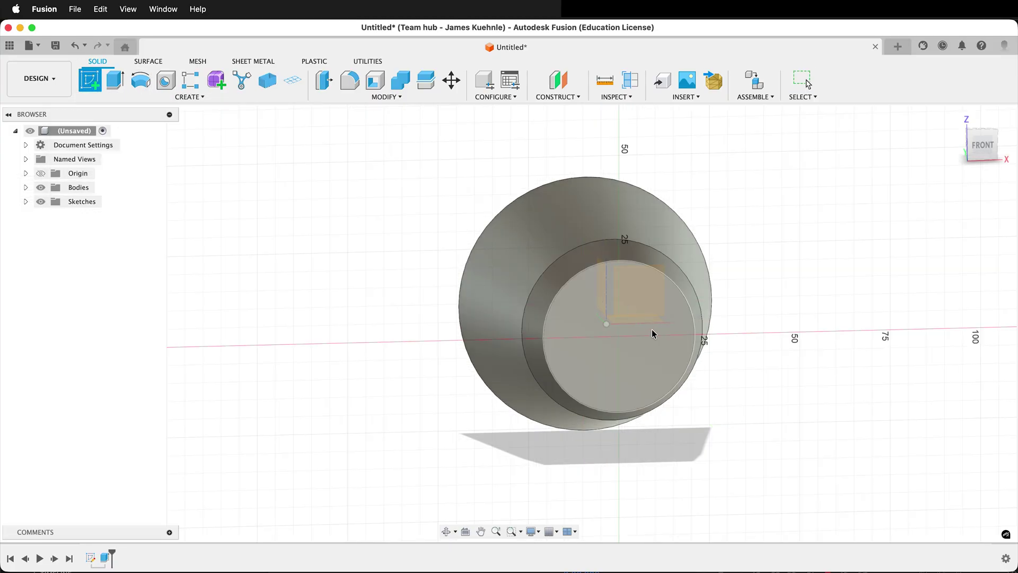
left_click(654, 340)
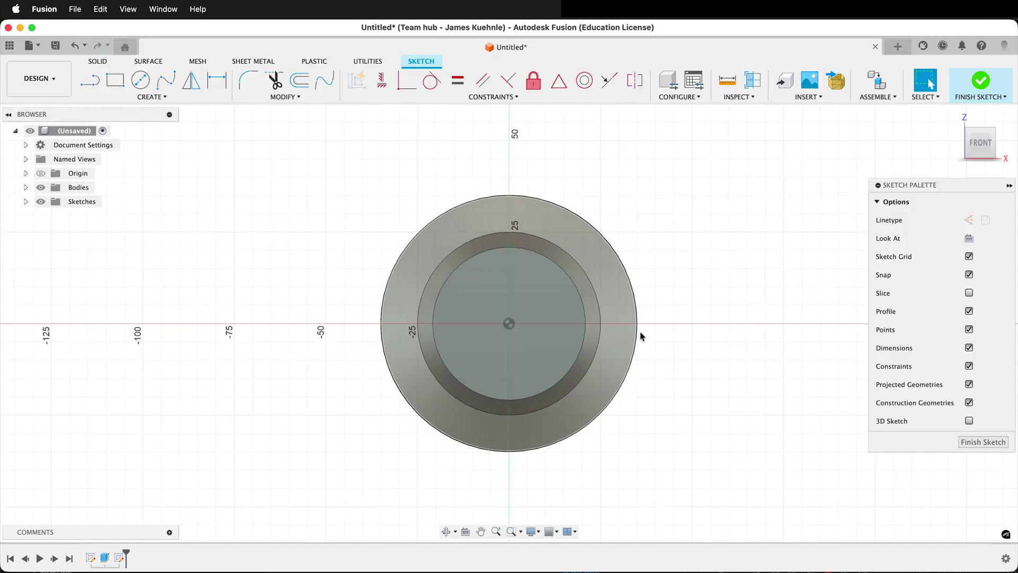
key("c")
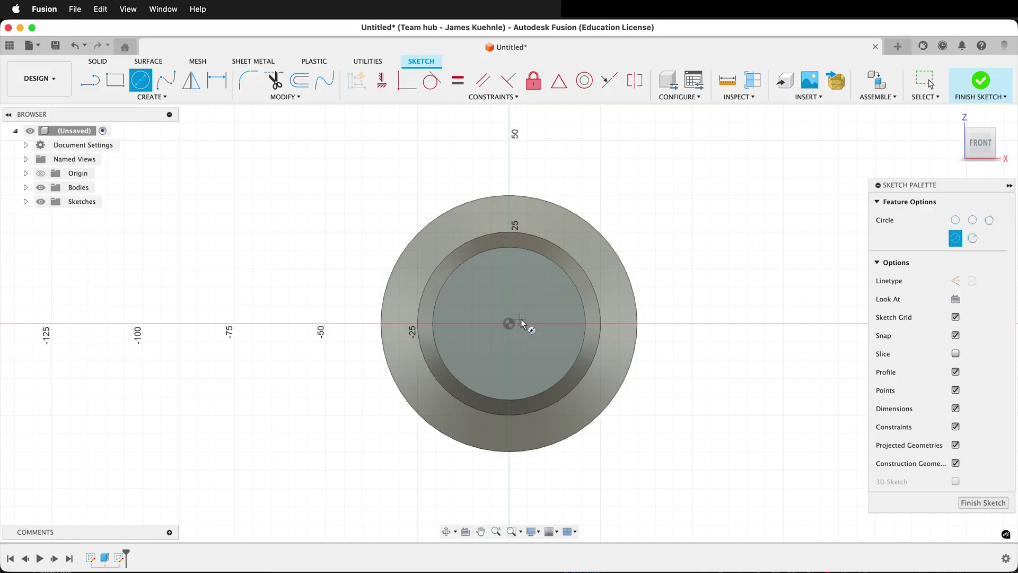
left_click(546, 323)
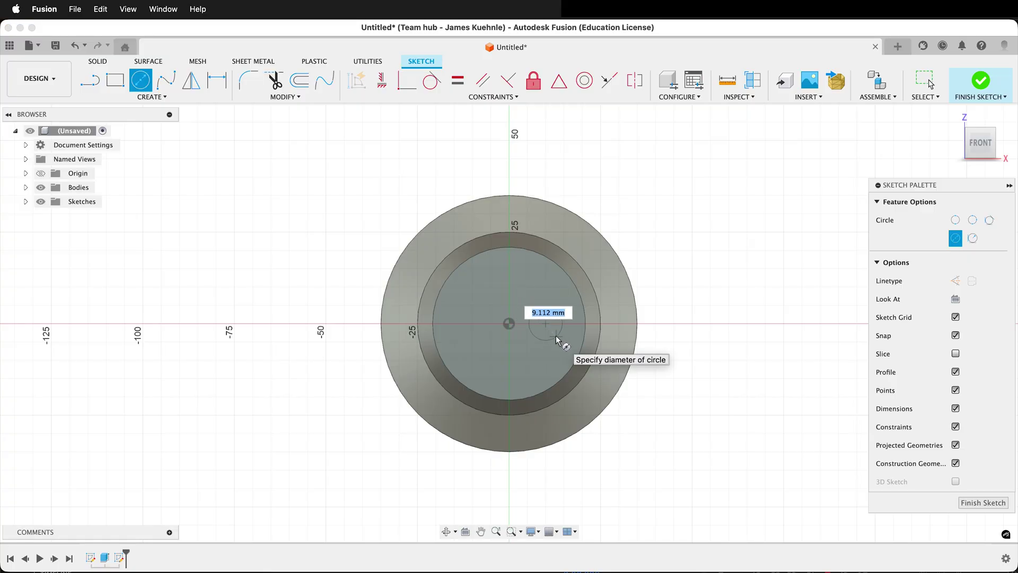
type("10")
key("Return")
scroll(545, 330, "up", 4)
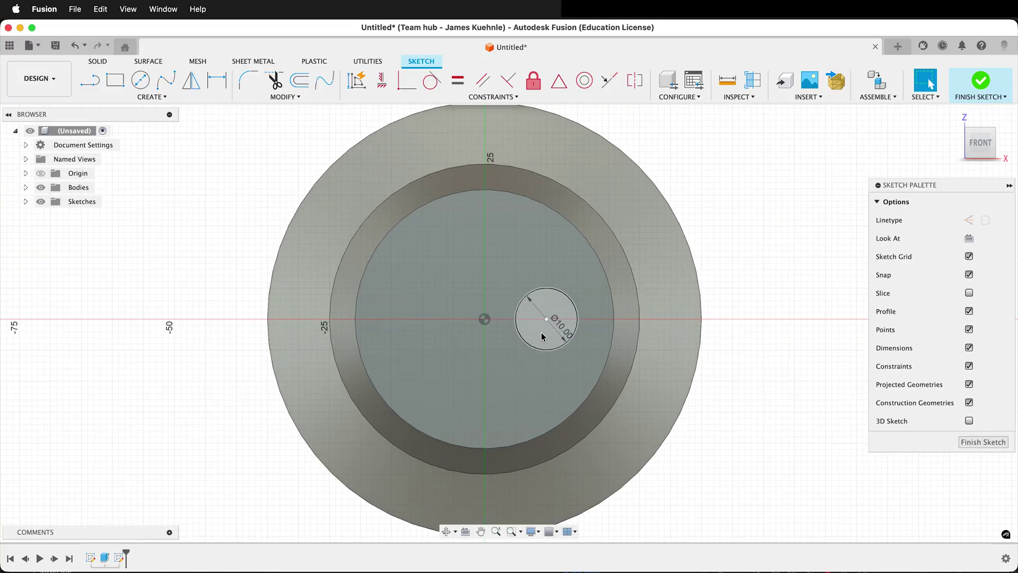
Step: Dimension the circle's centre 10 mm from the origin and constrain it horizontal with the origin
key("d")
left_click(485, 320)
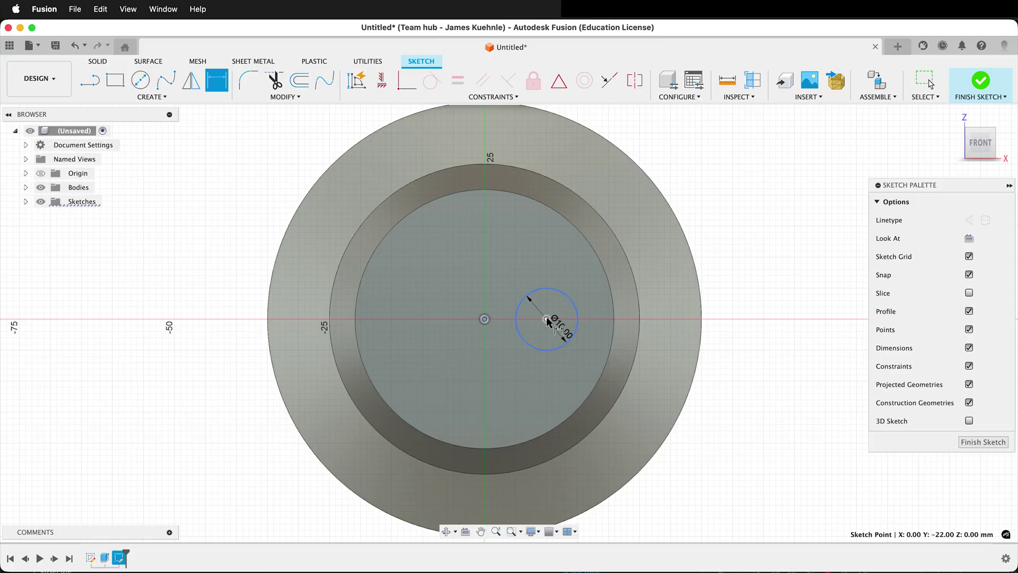
left_click(547, 319)
left_click(512, 276)
key("Return")
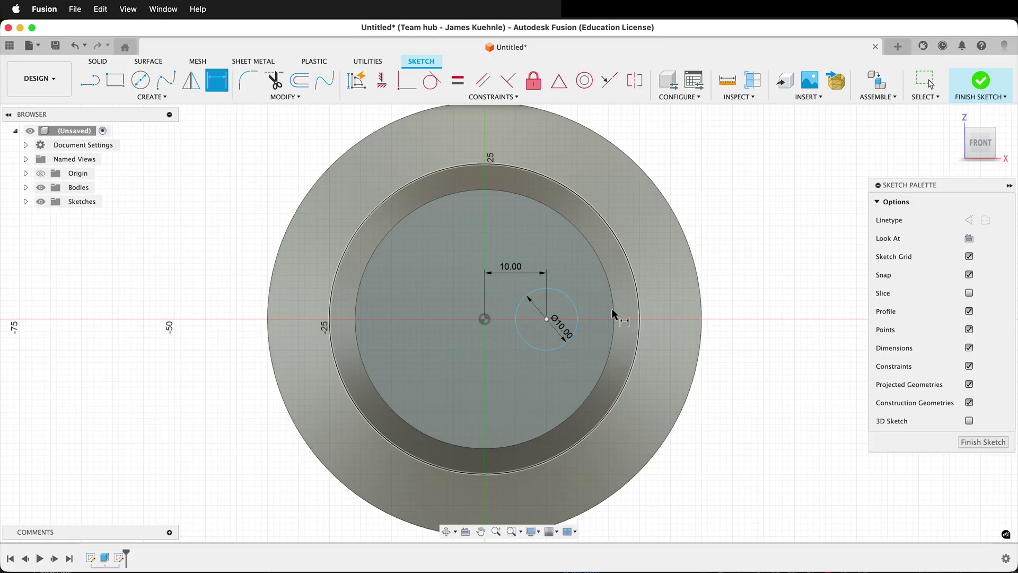
left_click(382, 81)
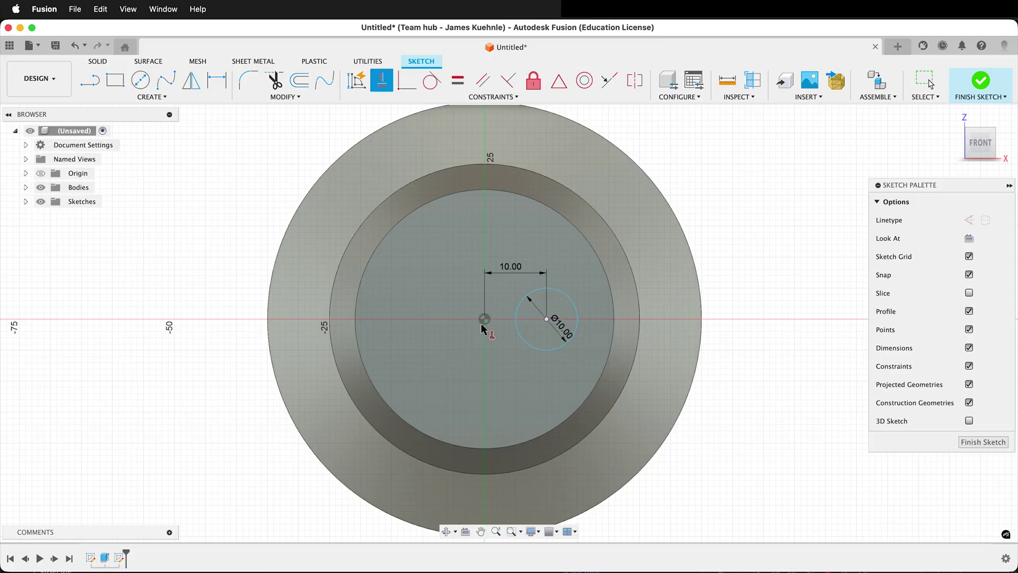
left_click(485, 319)
left_click(546, 320)
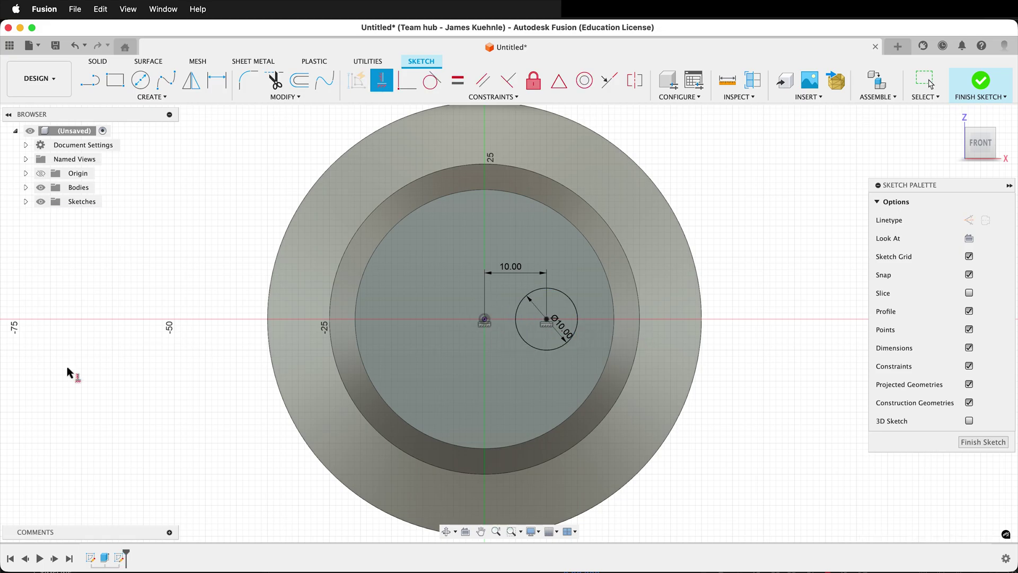
middle_click_drag(557, 382, 519, 393, "shift")
Step: Extrude the 10 mm circle 26 mm outward, joined to the body as a pin
key("e")
left_click(441, 367)
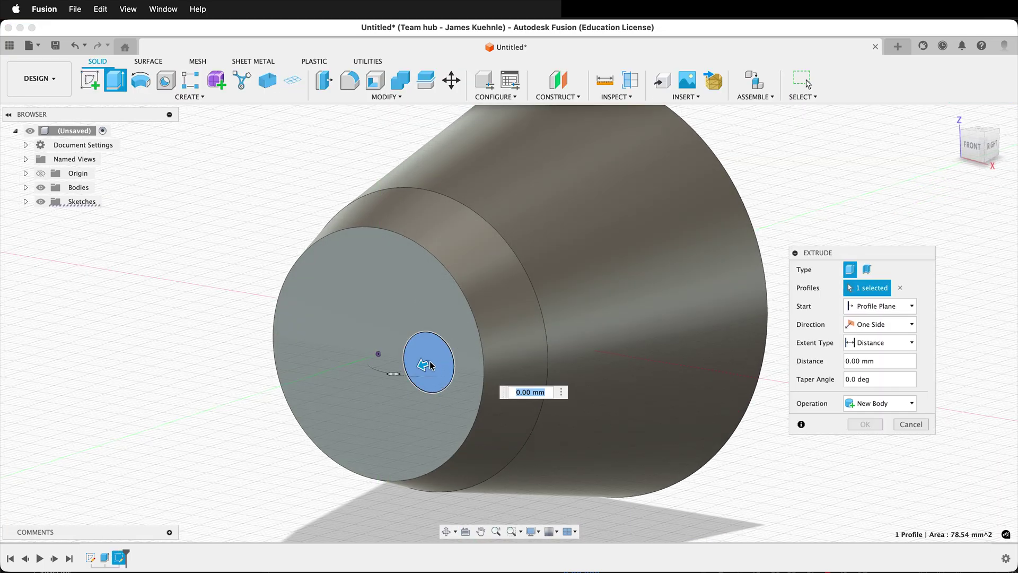
left_click_drag(420, 361, 311, 379)
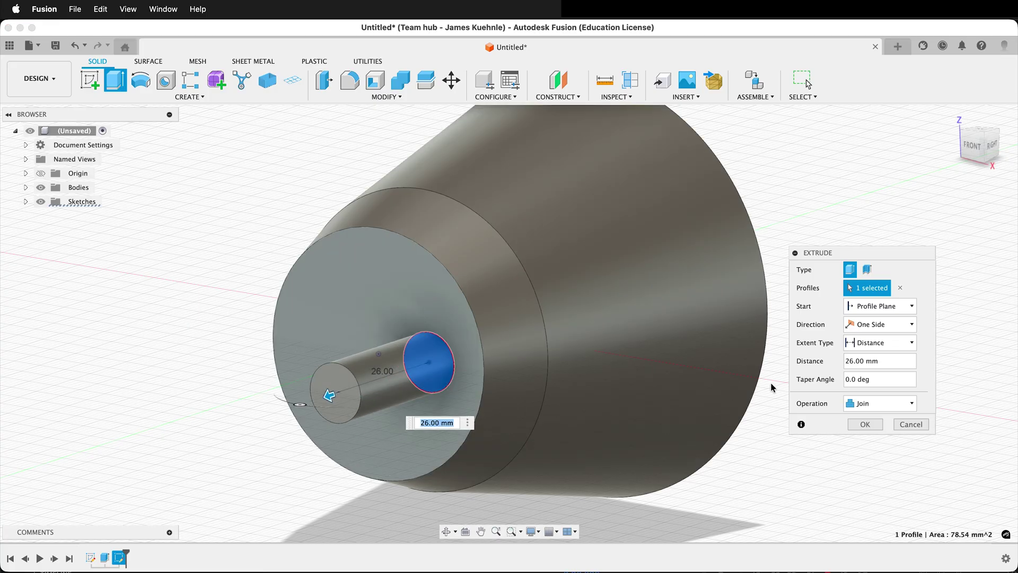
left_click(866, 425)
middle_click_drag(433, 349, 570, 481, "shift")
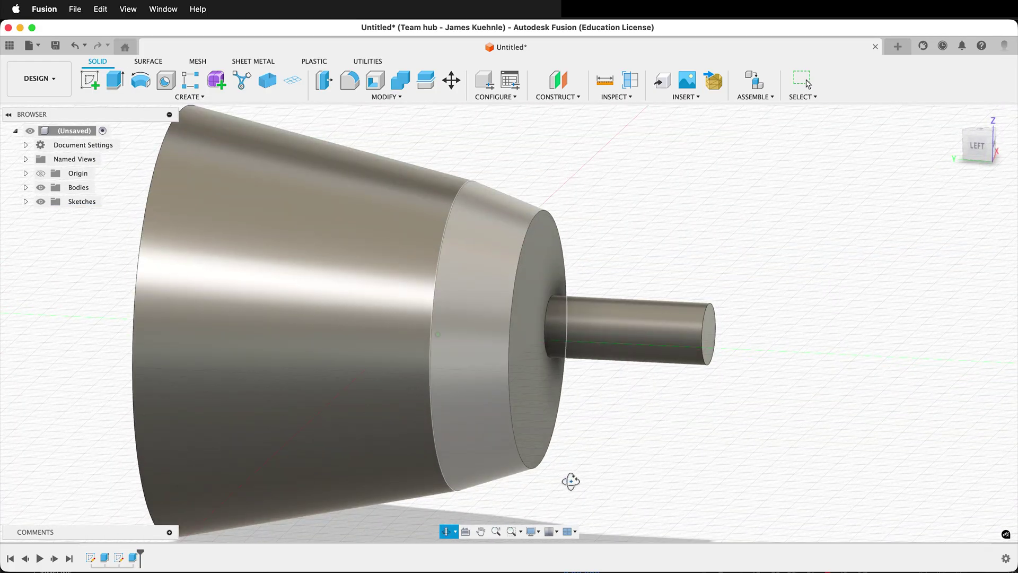
key("Escape")
scroll(588, 385, "down", 3)
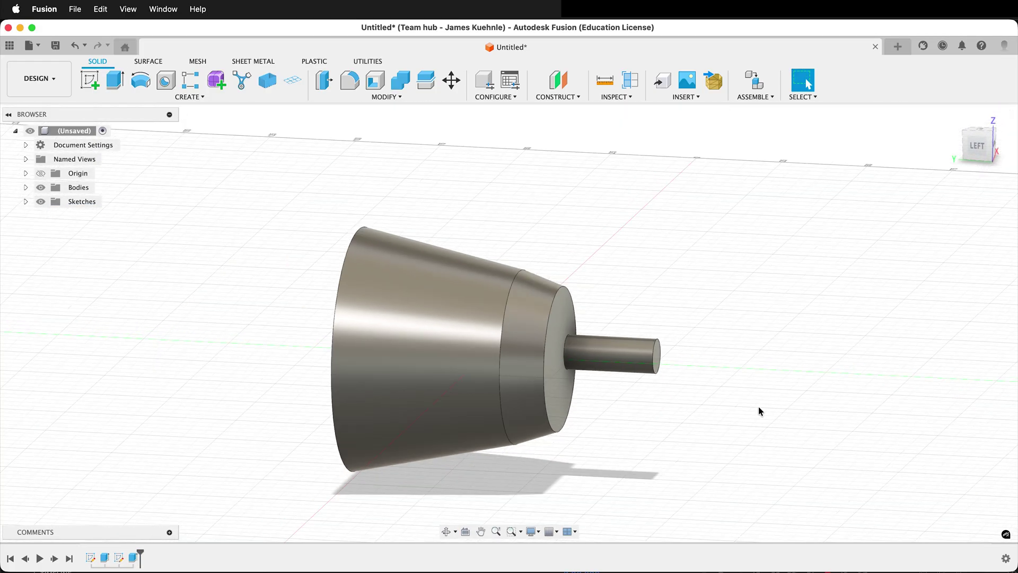
Step: Sketch a 25 mm diameter circle up and left of the origin on the large end face
middle_click_drag(759, 411, 722, 290, "shift")
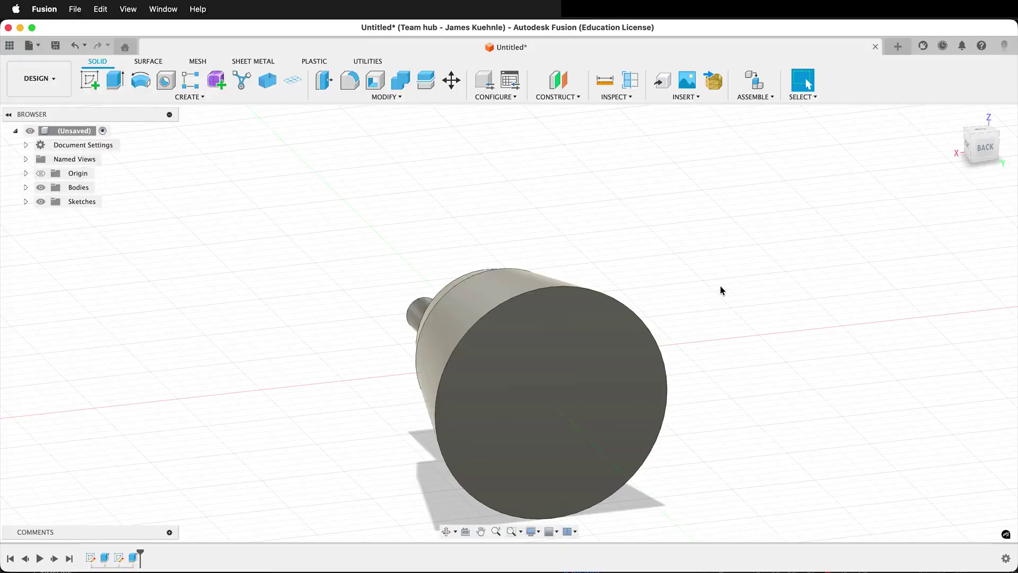
left_click(90, 80)
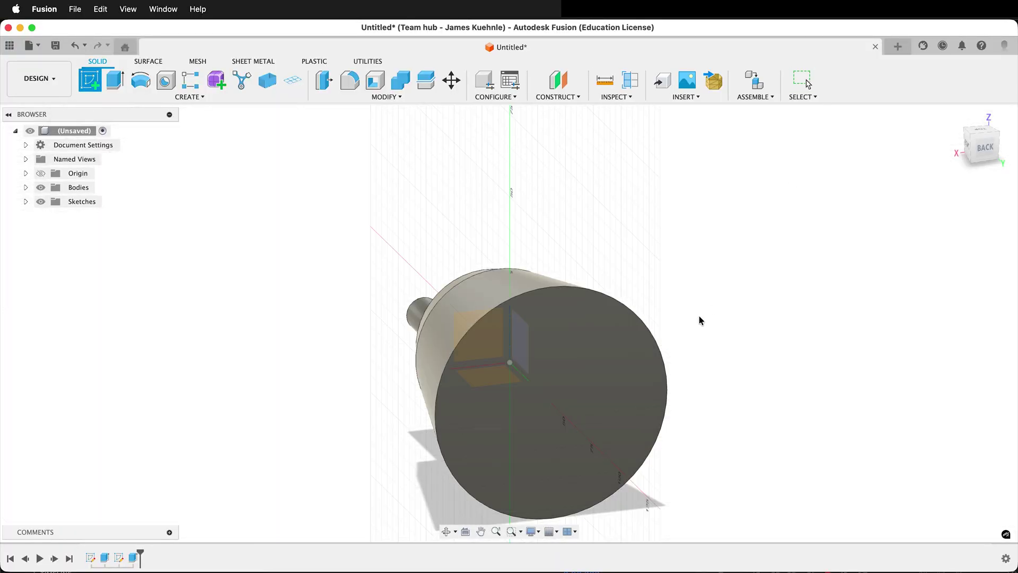
left_click(609, 400)
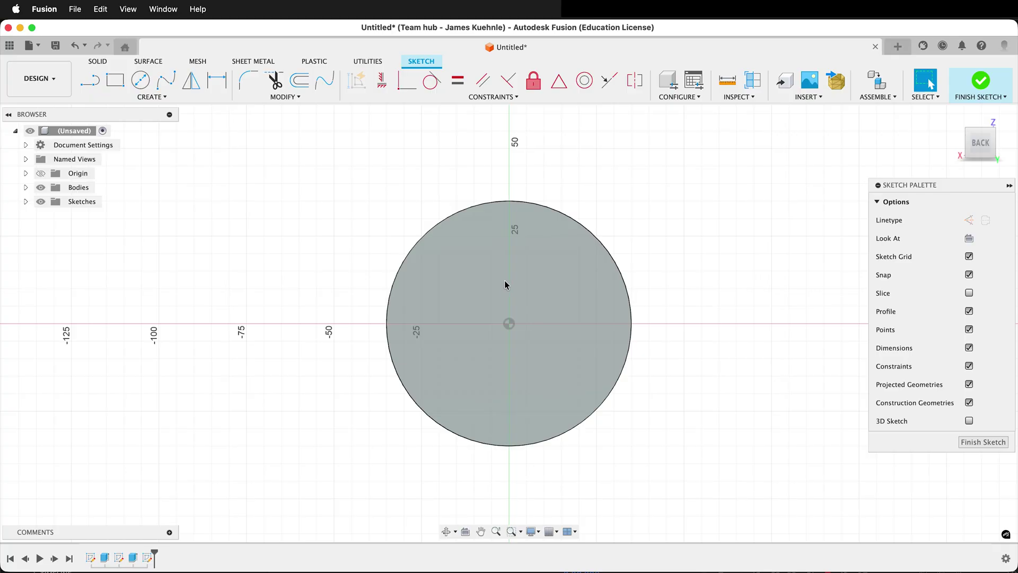
key("c")
left_click(445, 253)
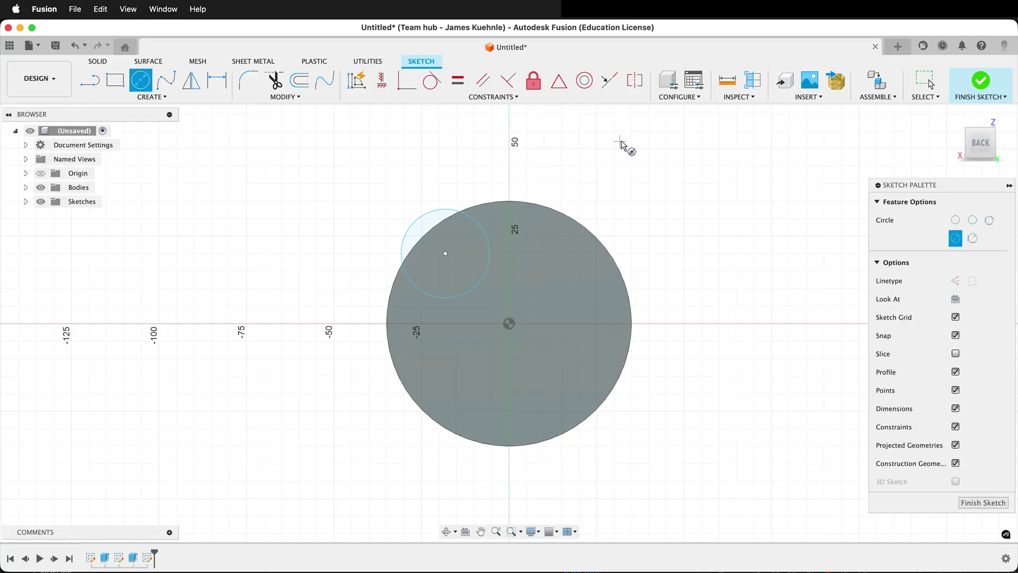
key("d")
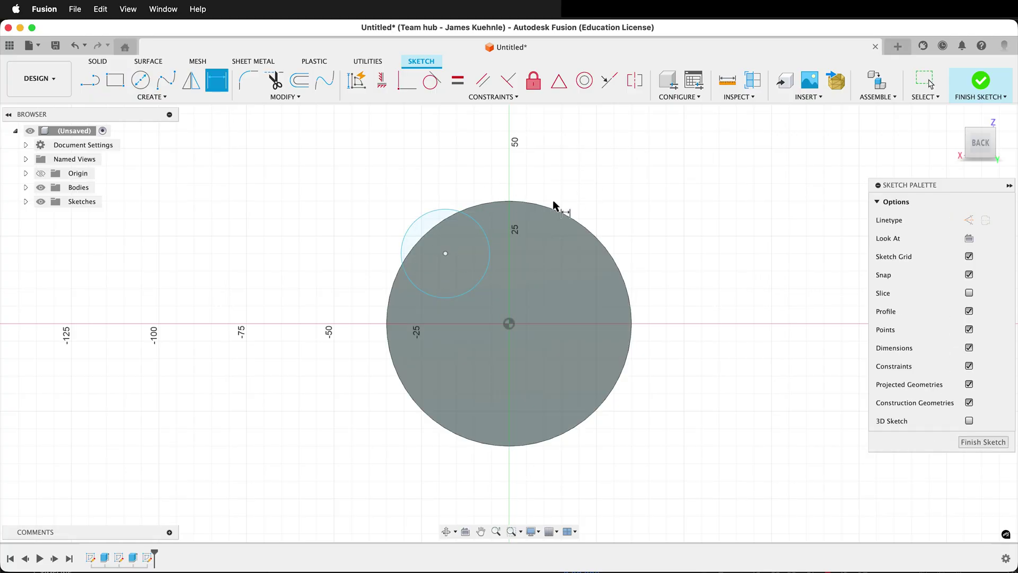
left_click(482, 228)
left_click(569, 170)
type("2")
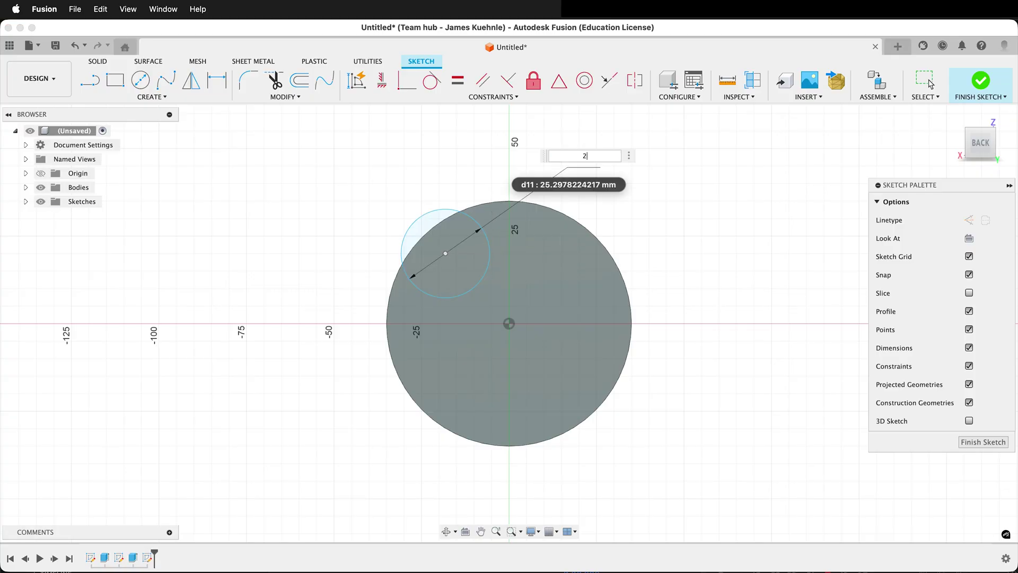
type("5")
key("Return")
Step: Draw a line from the origin to the circle's centre and dimension it 25 mm
key("l")
left_click(509, 324)
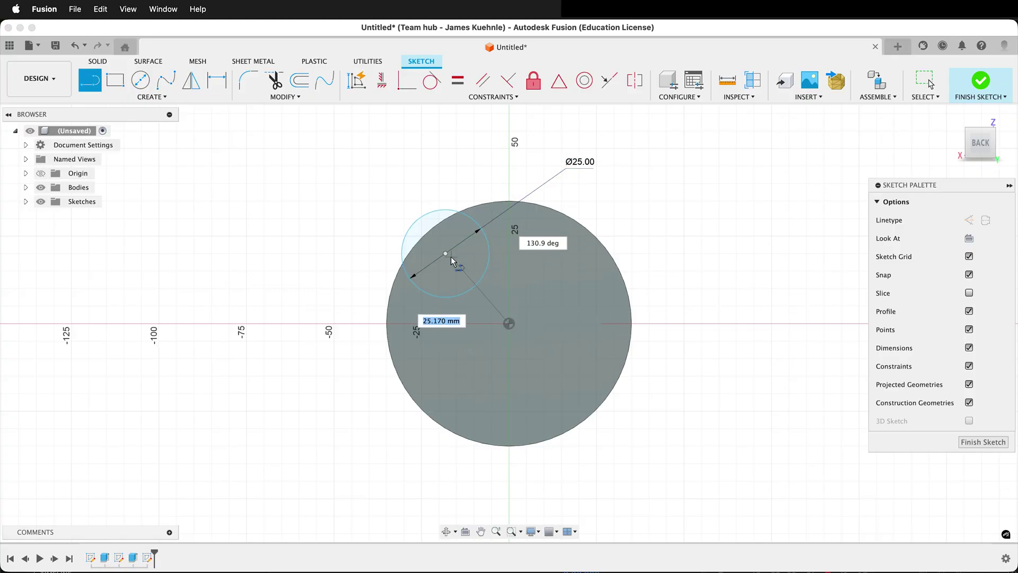
left_click(445, 253)
key("Escape")
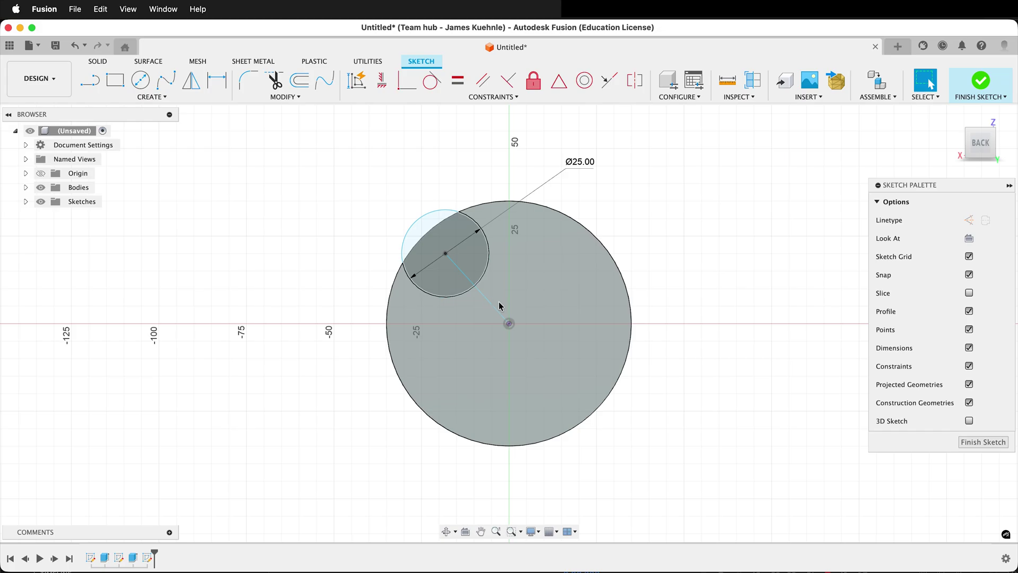
left_click(496, 309)
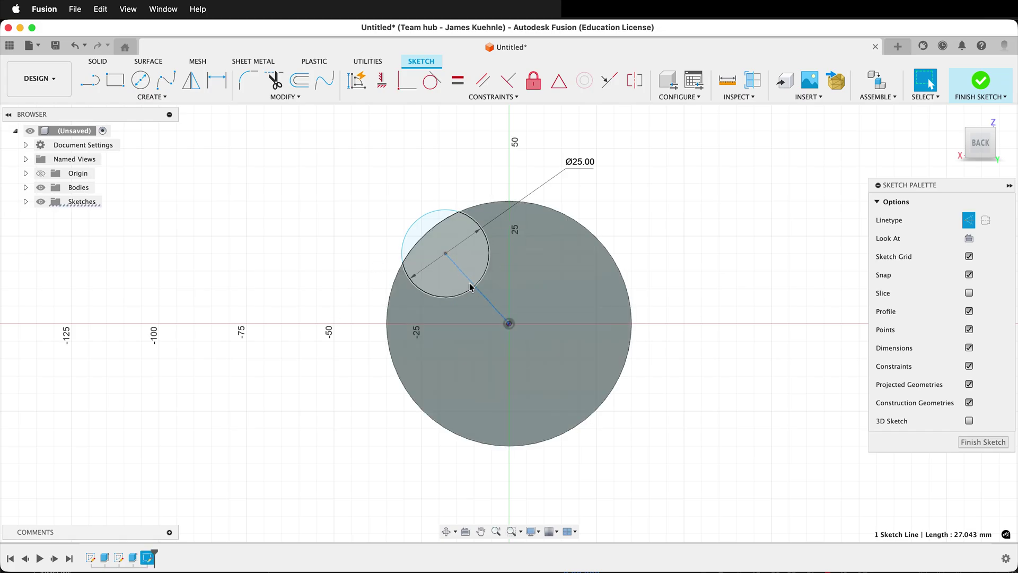
key("d")
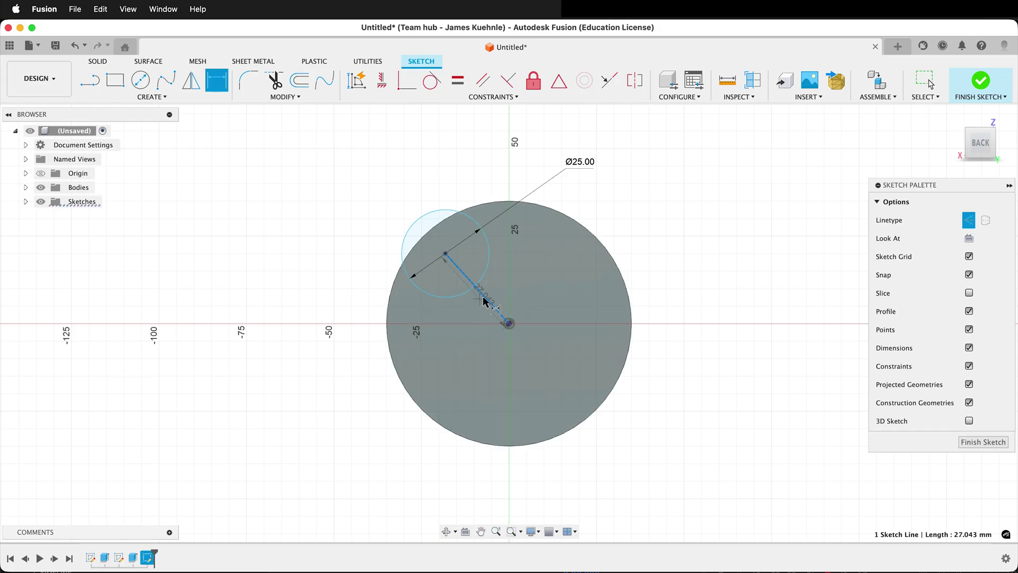
left_click(401, 346)
type("25")
key("Return")
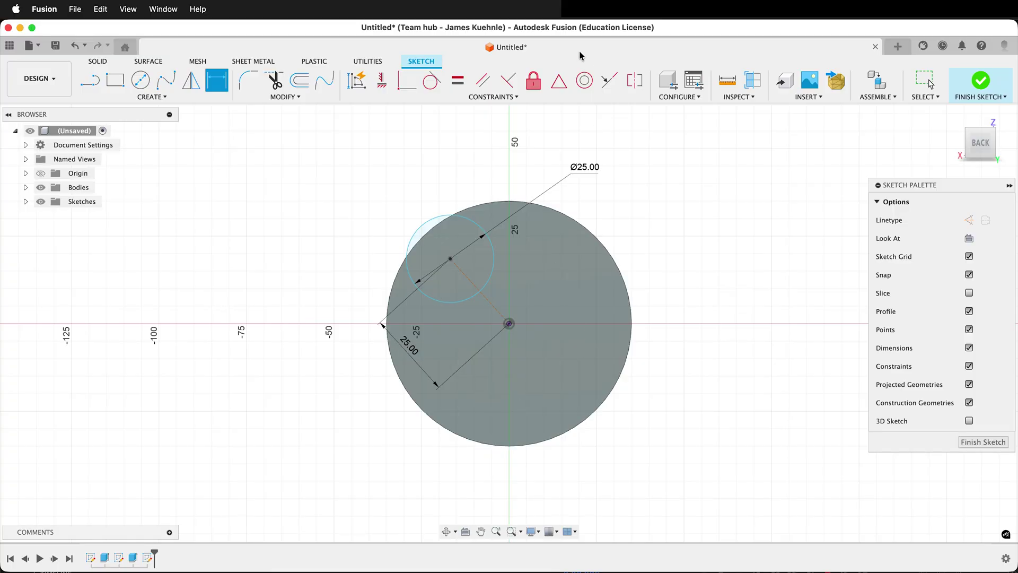
Step: Draw vertical and horizontal lines from the circle's centre to the origin and make them equal
key("l")
left_click(451, 258)
left_click(450, 323)
left_click(508, 323)
key("Escape")
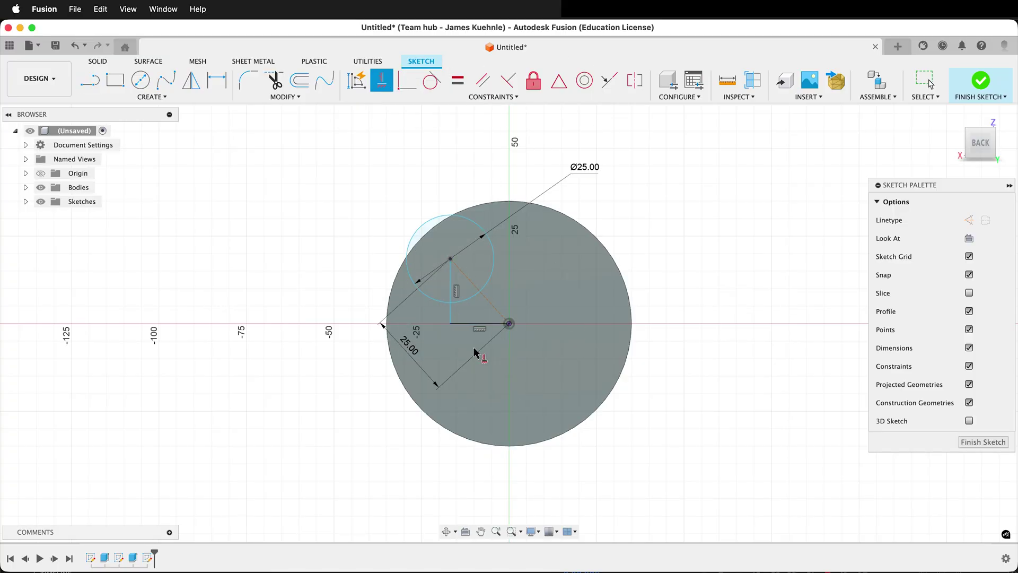
left_click(459, 323)
key("equal")
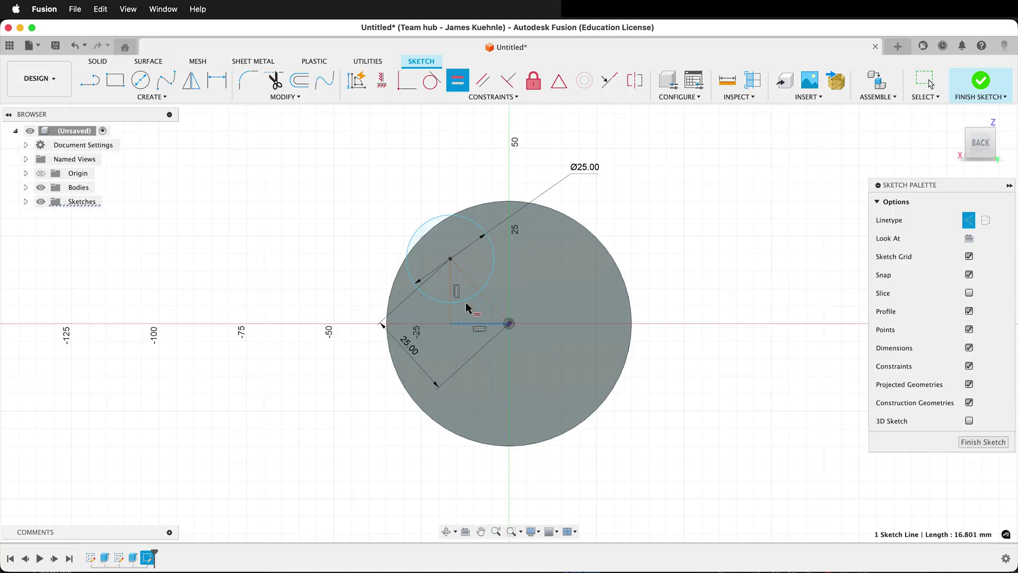
left_click(451, 304)
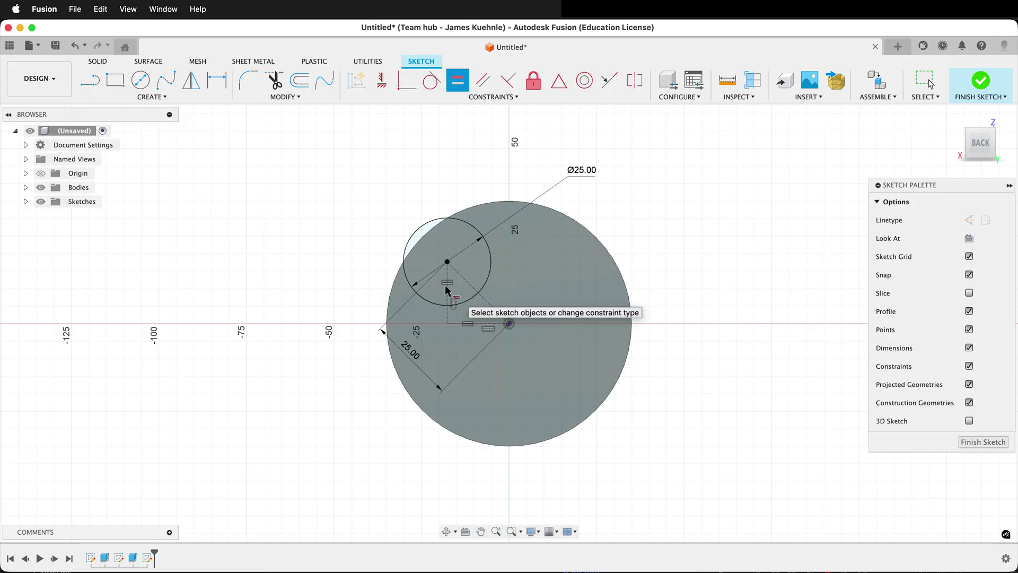
Step: Extrude the 25 mm circle as a -75 mm cut with a 9° taper
key("e")
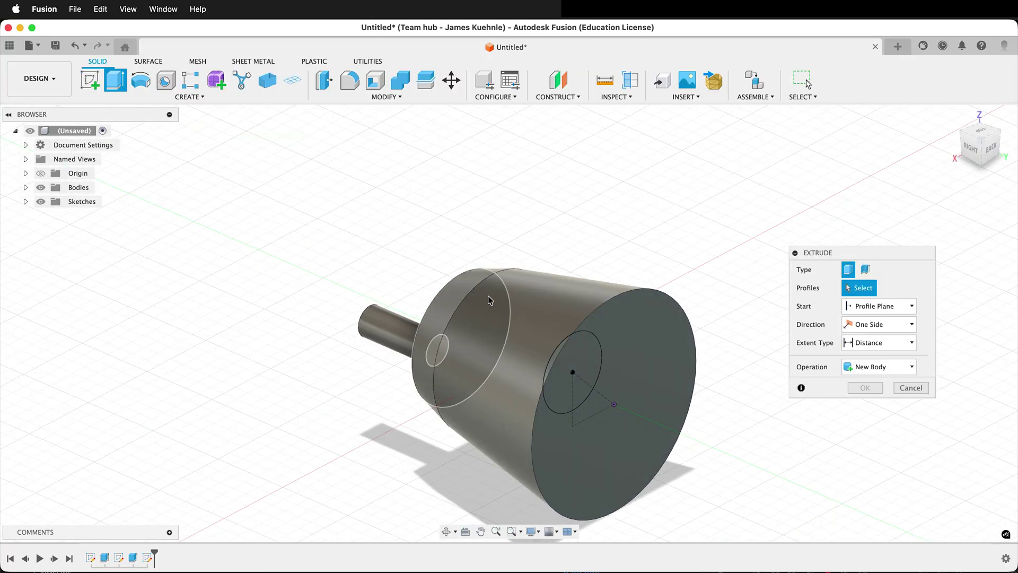
left_click(566, 365)
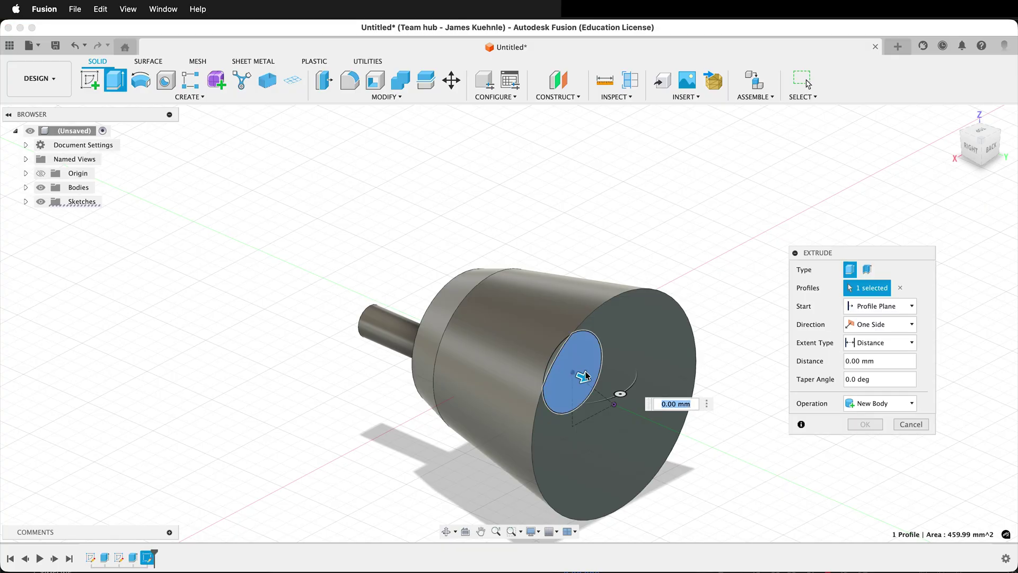
left_click_drag(582, 377, 371, 287)
middle_click_drag(359, 432, 351, 344, "shift")
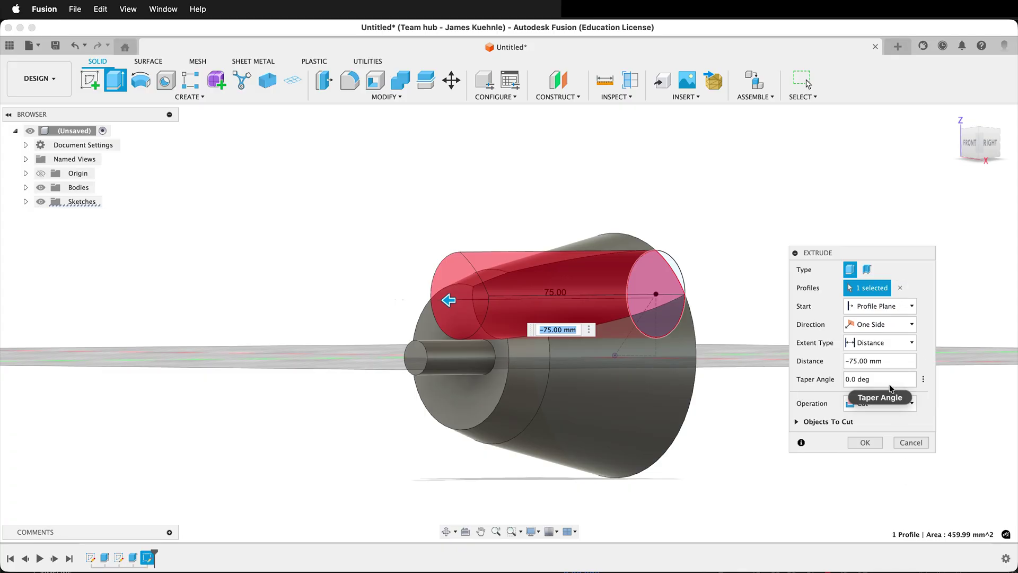
left_click(844, 379)
type("9")
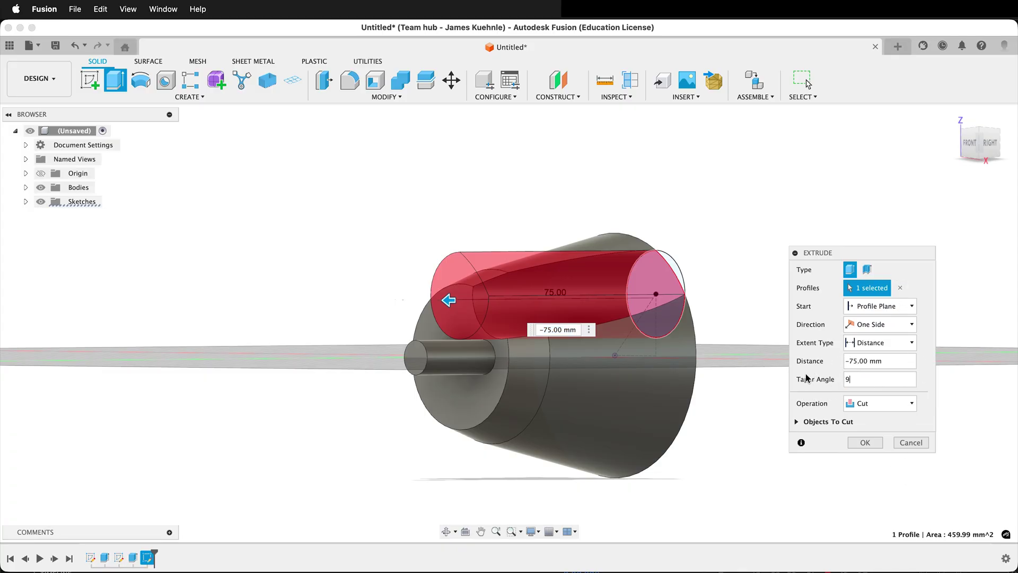
type("9")
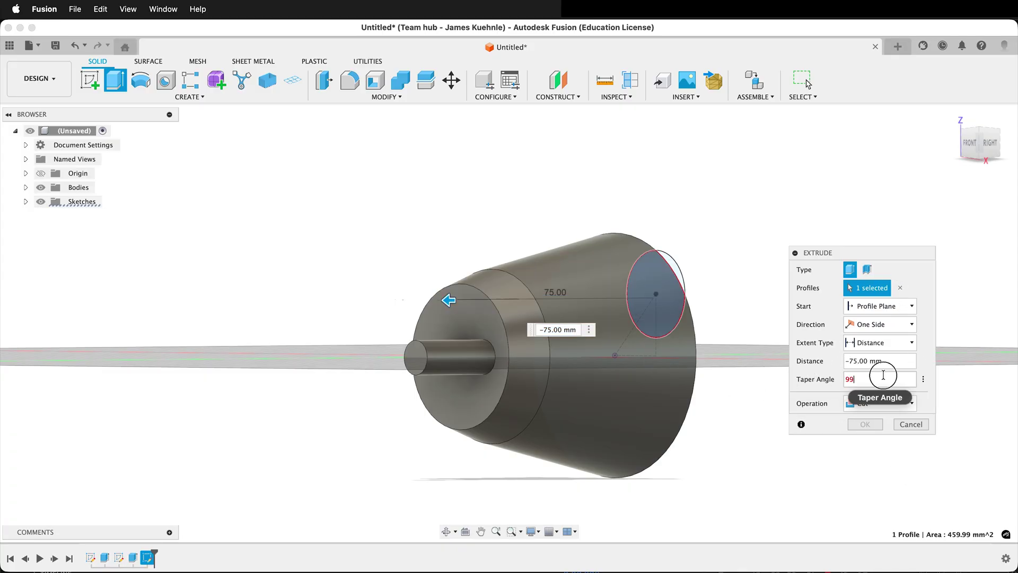
key("BackSpace")
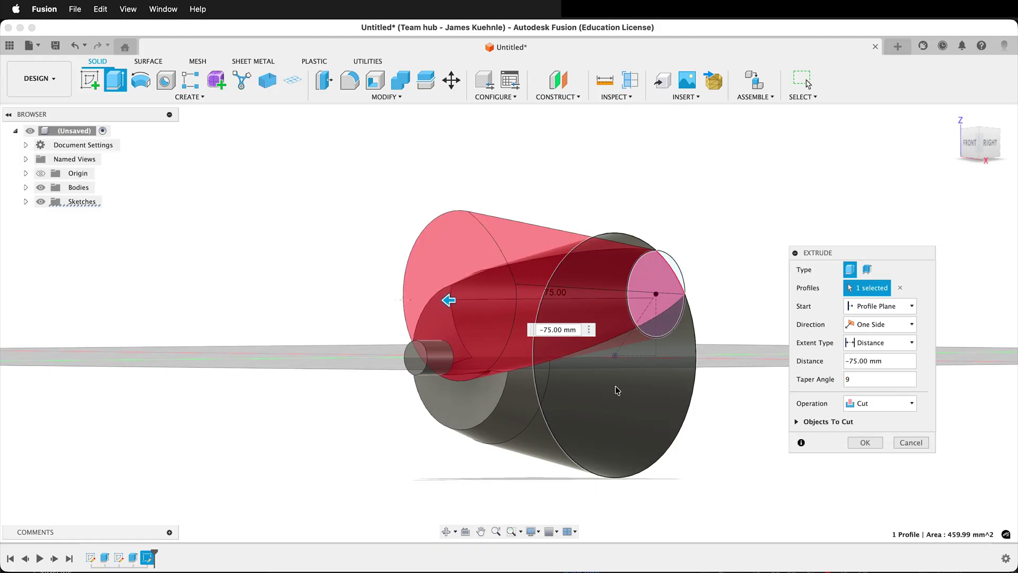
middle_click_drag(621, 392, 488, 390, "shift")
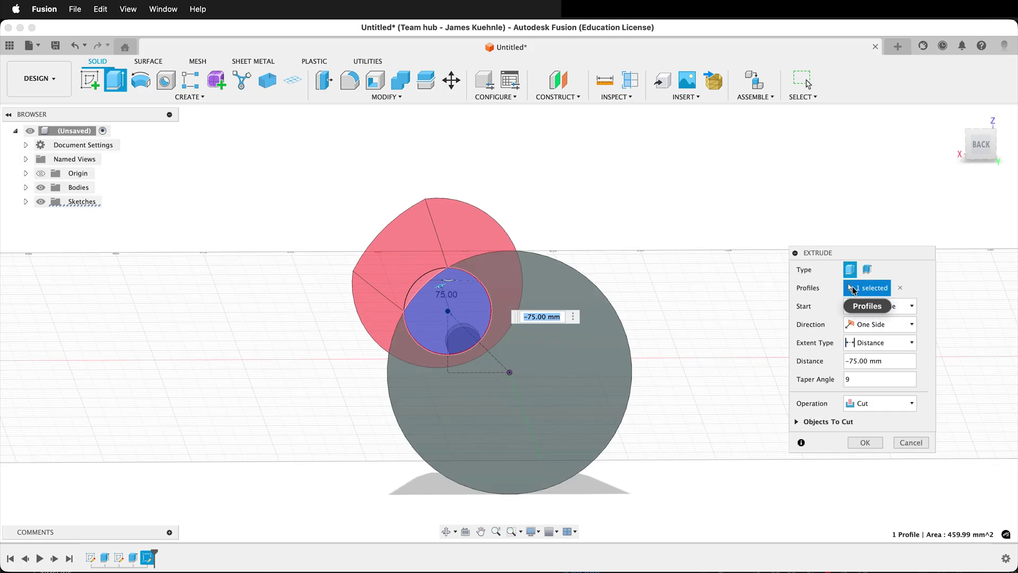
Step: Start the tapered cut from a -10 mm offset and confirm it
left_click(902, 306)
left_click(880, 335)
middle_click_drag(569, 361, 509, 371, "shift")
left_click_drag(910, 324, 852, 324)
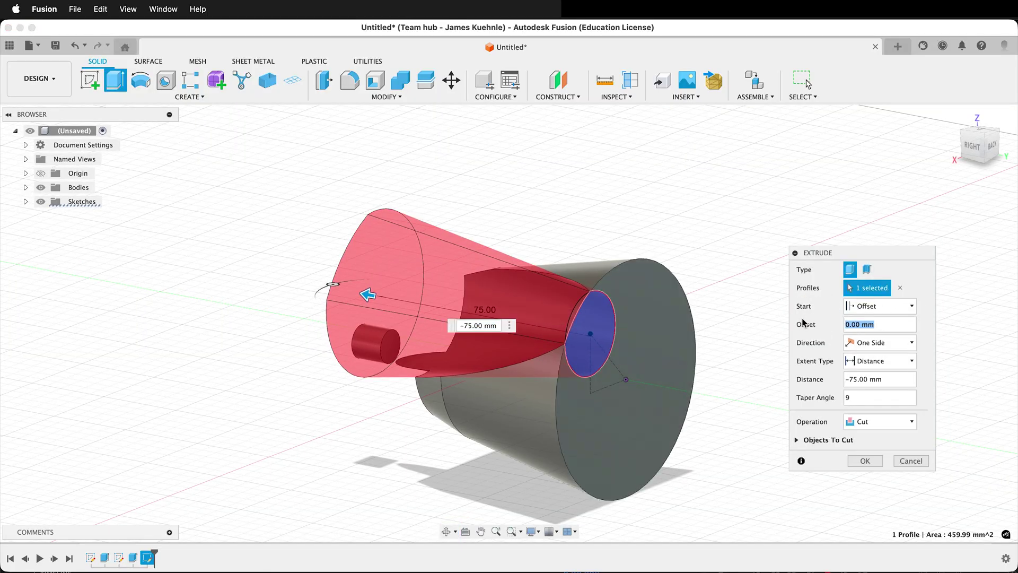
type("-10")
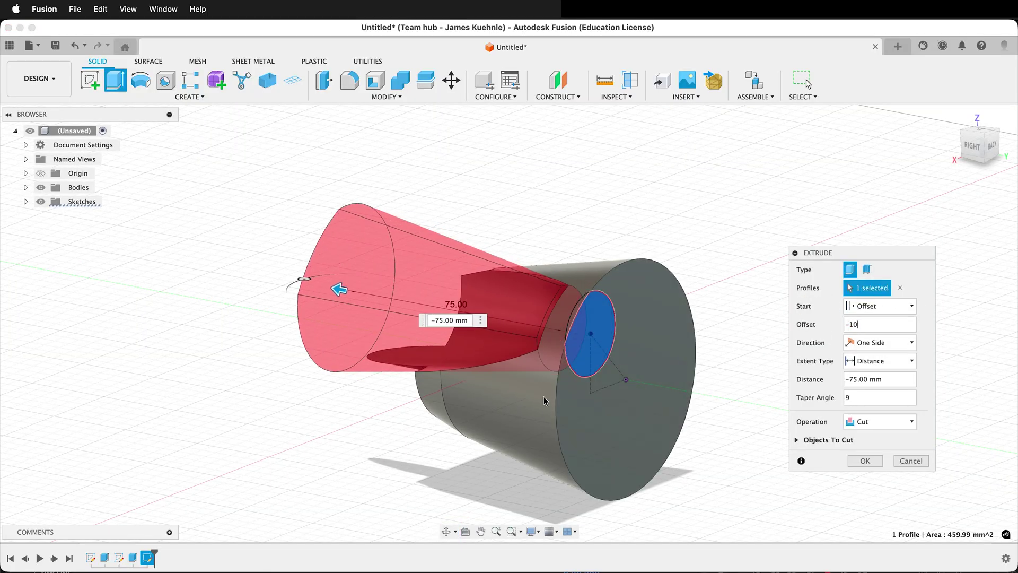
middle_click_drag(543, 396, 586, 410, "shift")
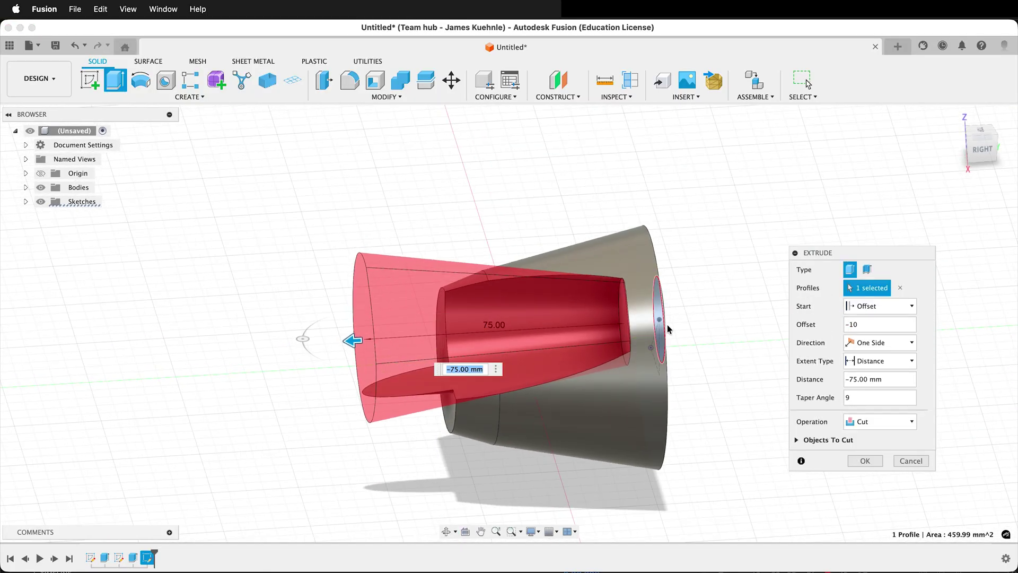
middle_click_drag(670, 329, 595, 293, "shift")
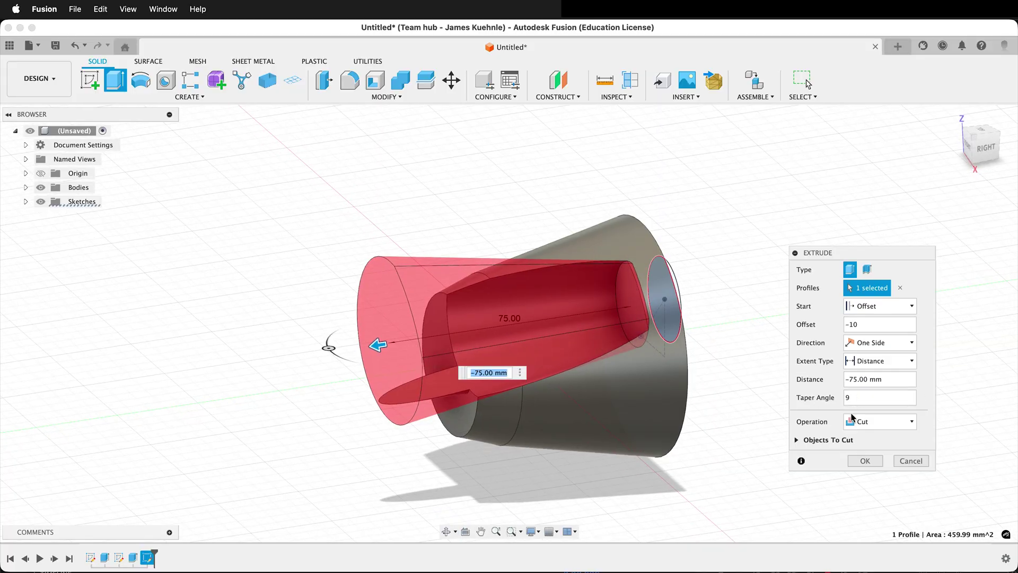
left_click(869, 461)
scroll(716, 400, "down", 2)
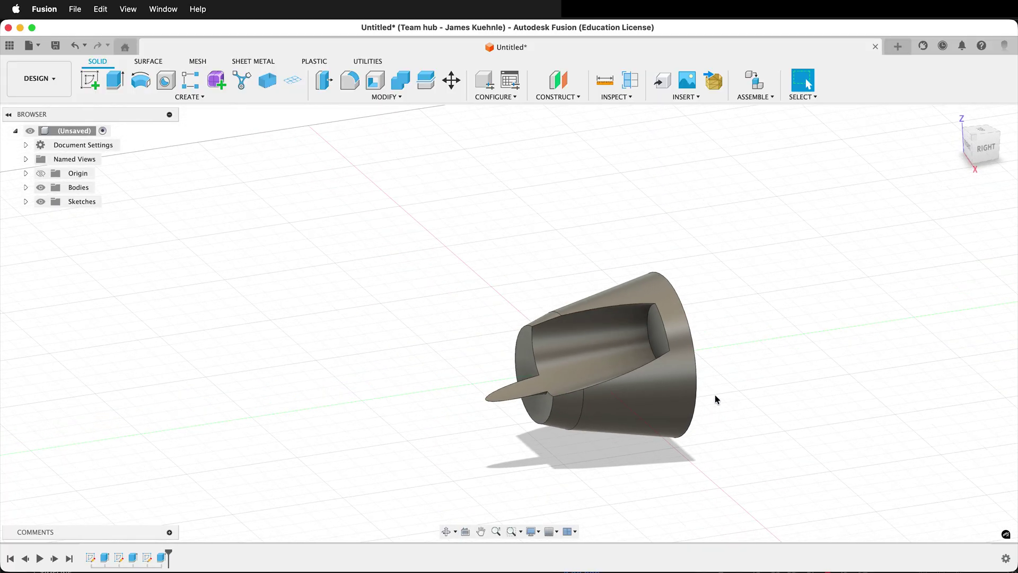
Step: Start a sketch on the front plane and draw a large circle to the right of the cone
middle_click_drag(716, 400, 762, 426, "shift")
scroll(757, 419, "down", 2)
scroll(753, 421, "up", 3)
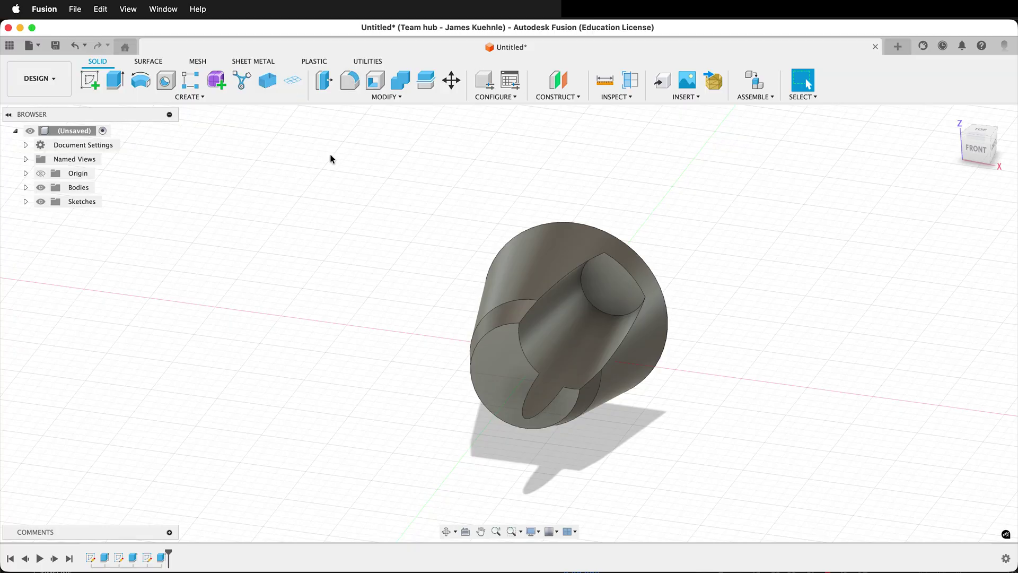
left_click(89, 80)
left_click(596, 336)
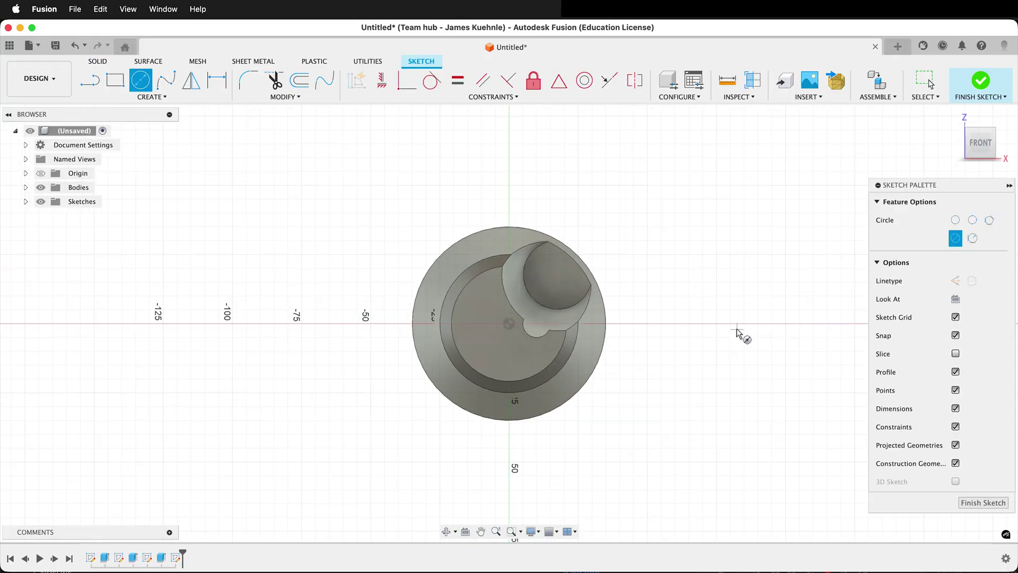
left_click(737, 324)
left_click(802, 377)
Step: Extrude the circle 75 mm as a thin extrude, viewed straight on from the back
key("e")
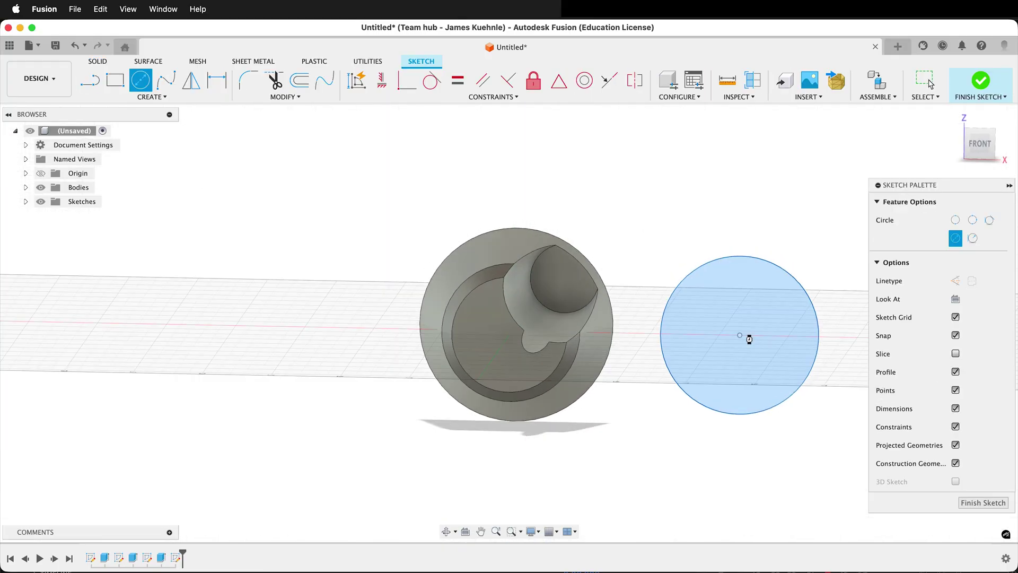
left_click(742, 351)
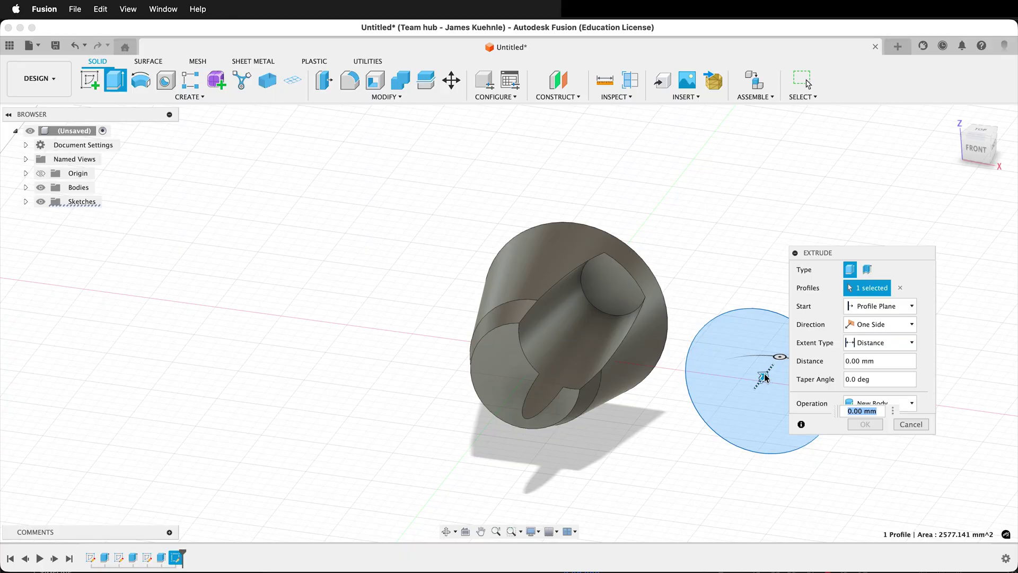
left_click_drag(763, 378, 831, 296)
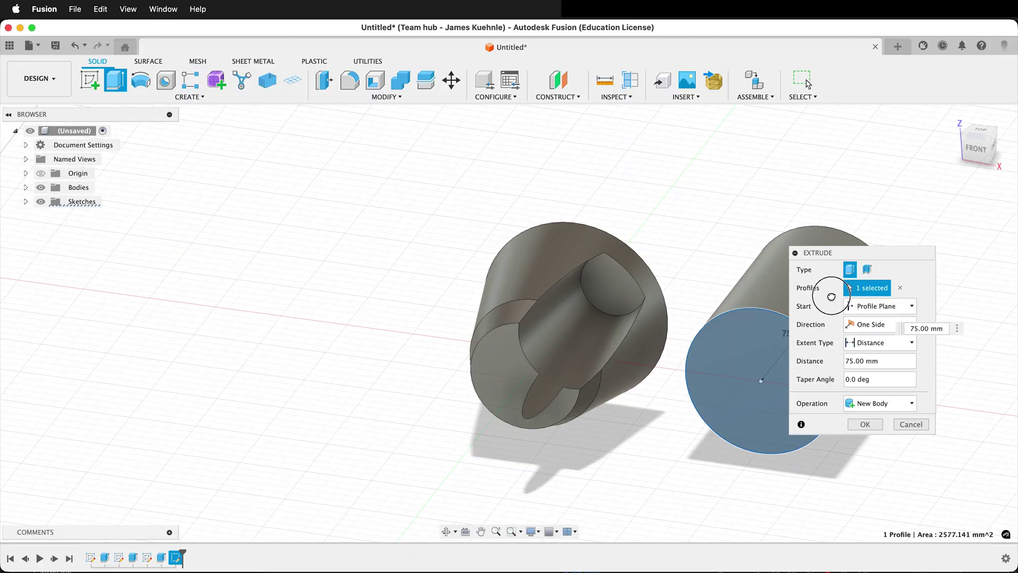
left_click(867, 269)
middle_click_drag(534, 435, 444, 336, "shift")
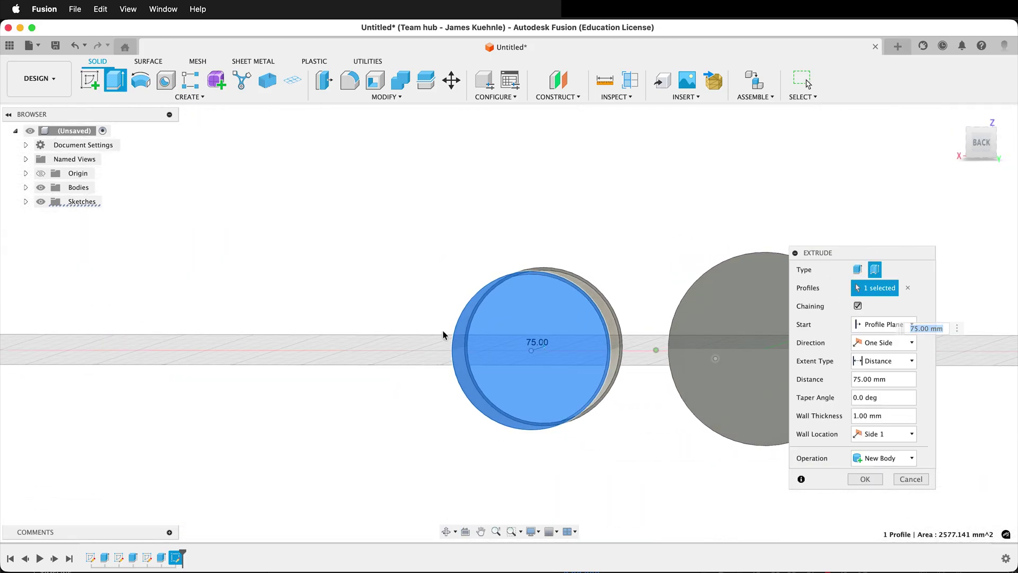
left_click(977, 143)
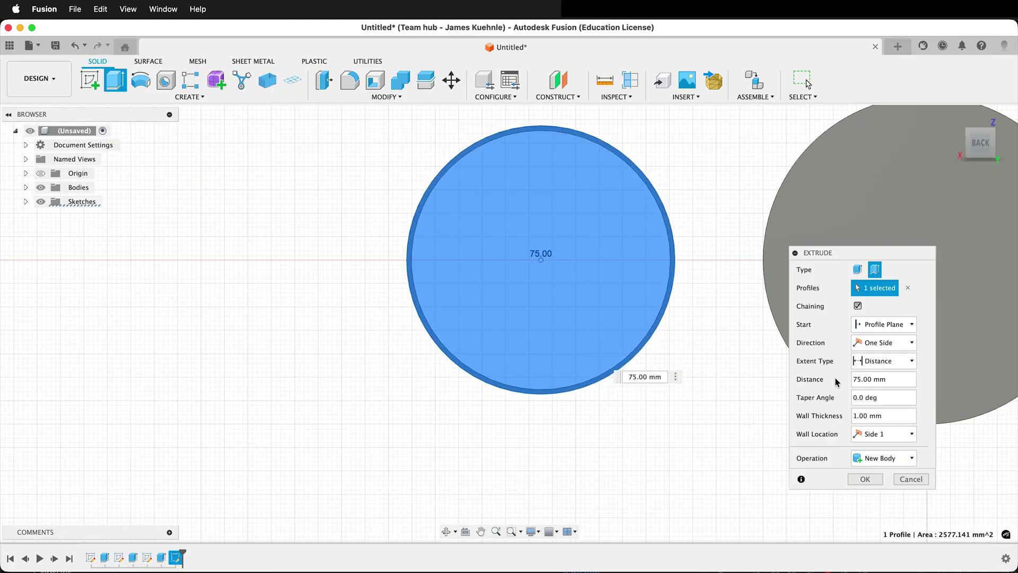
Step: Set the tube's wall thickness to 9 mm with the wall centred on the circle
double_click(868, 415)
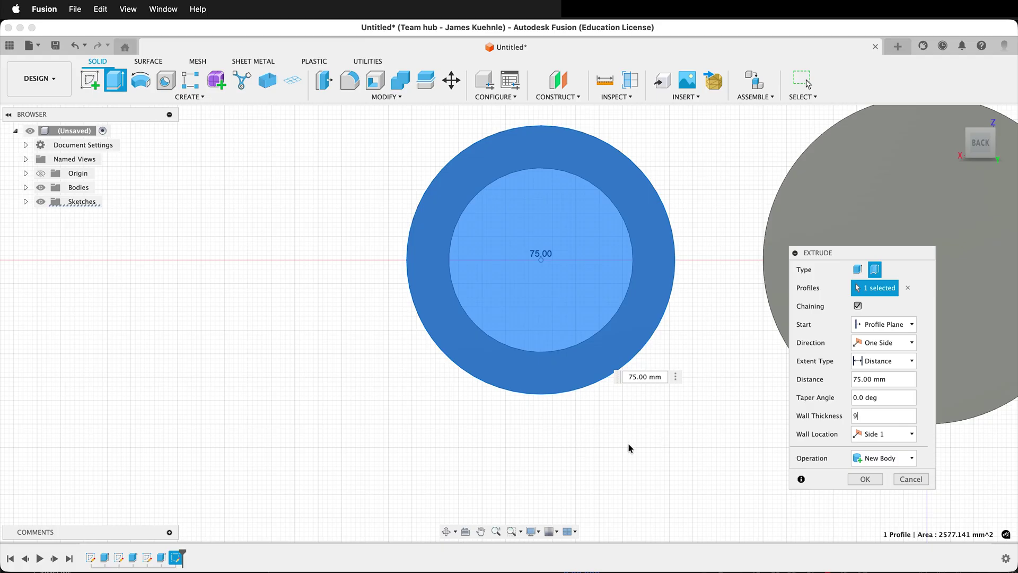
left_click(879, 436)
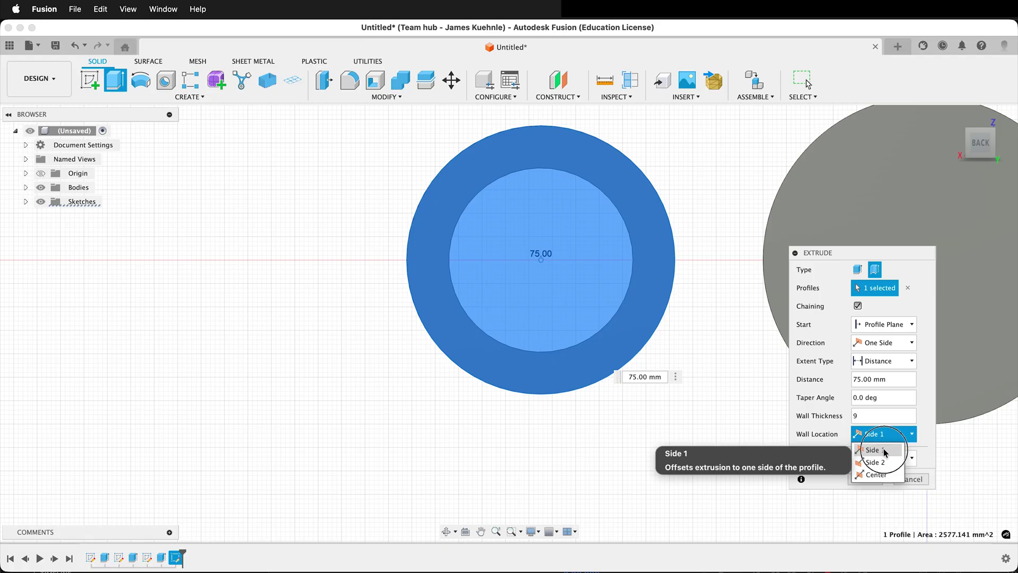
left_click(884, 452)
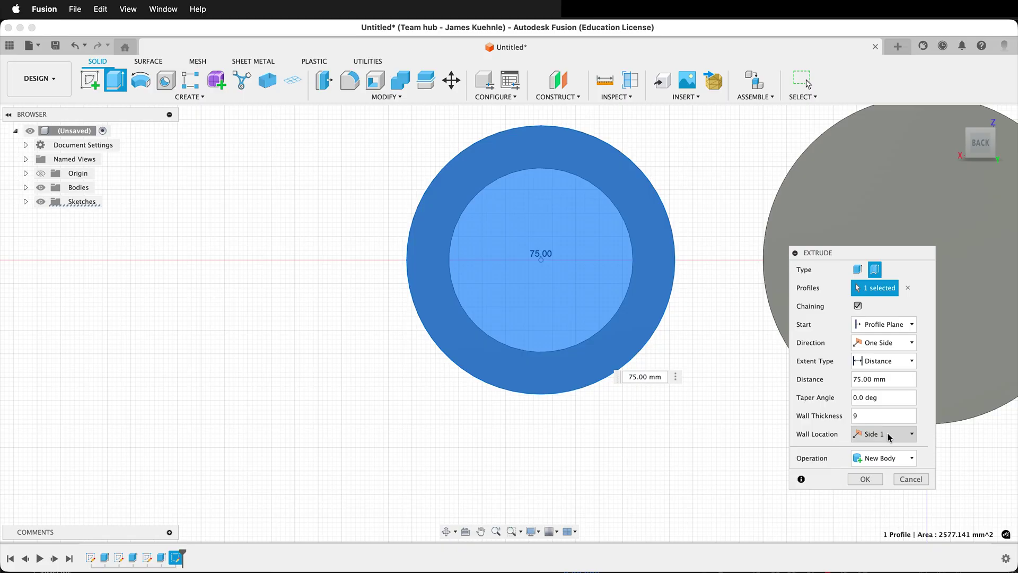
left_click(888, 436)
left_click(877, 463)
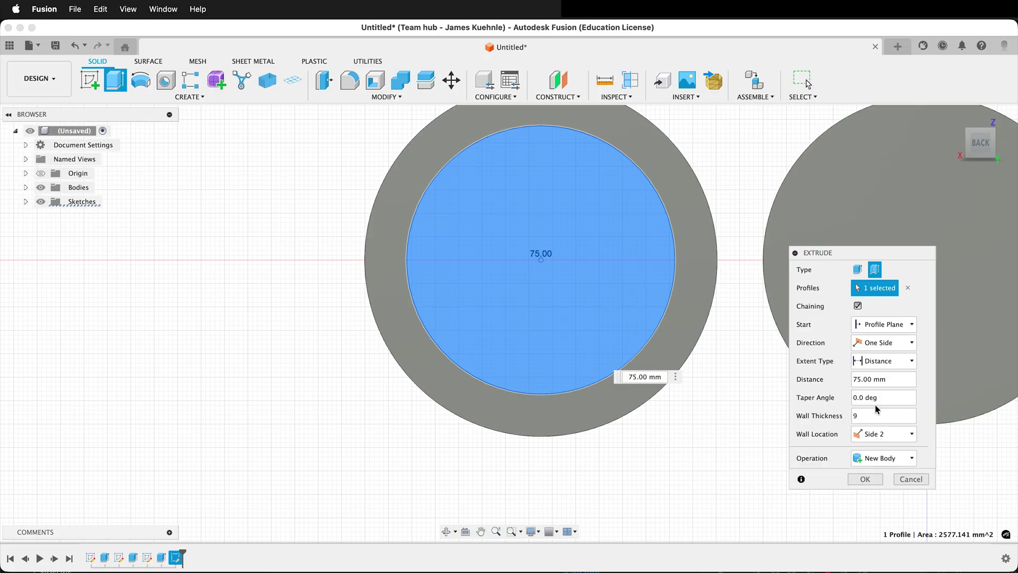
left_click(883, 436)
left_click(877, 474)
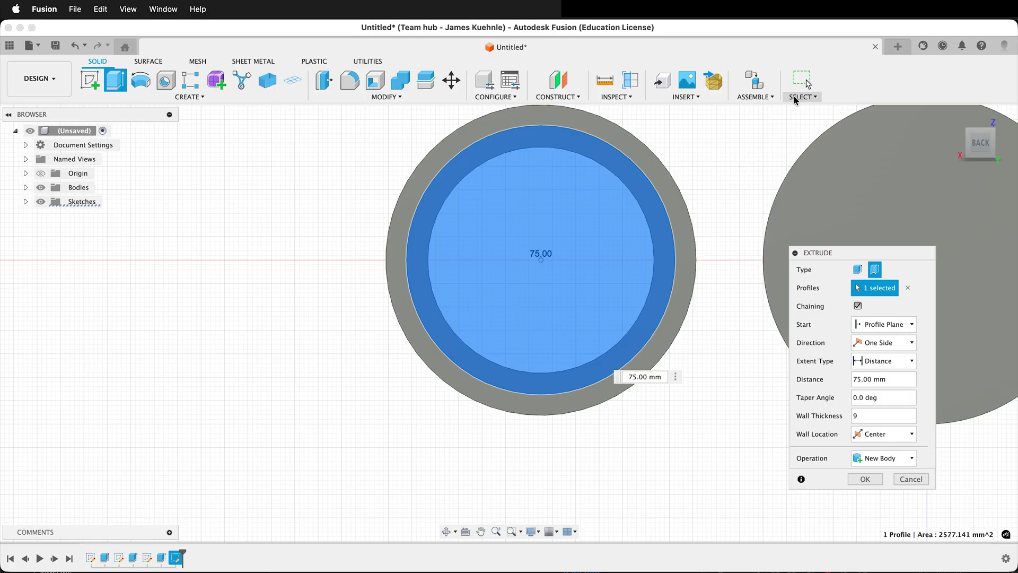
middle_click_drag(721, 400, 868, 433, "shift")
Step: Confirm the thin-wall tube, then sketch a circle on the side origin plane at the cone
left_click(865, 479)
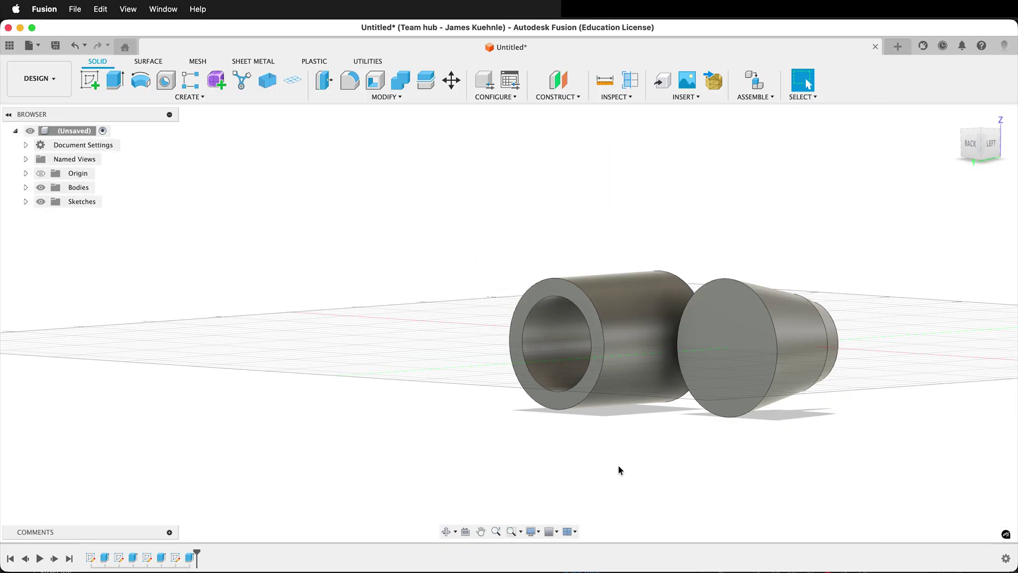
middle_click_drag(618, 470, 511, 470, "shift")
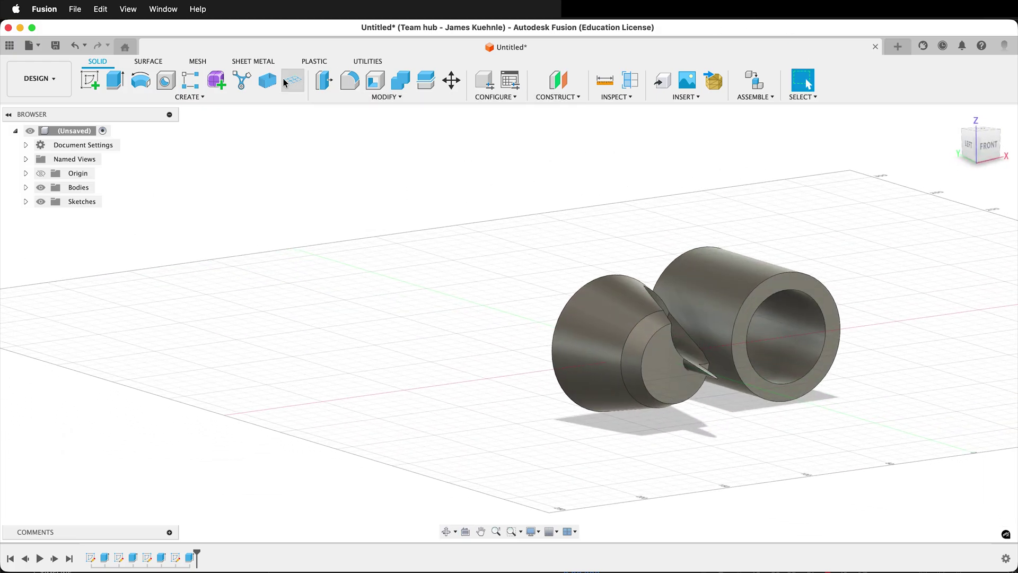
left_click(89, 79)
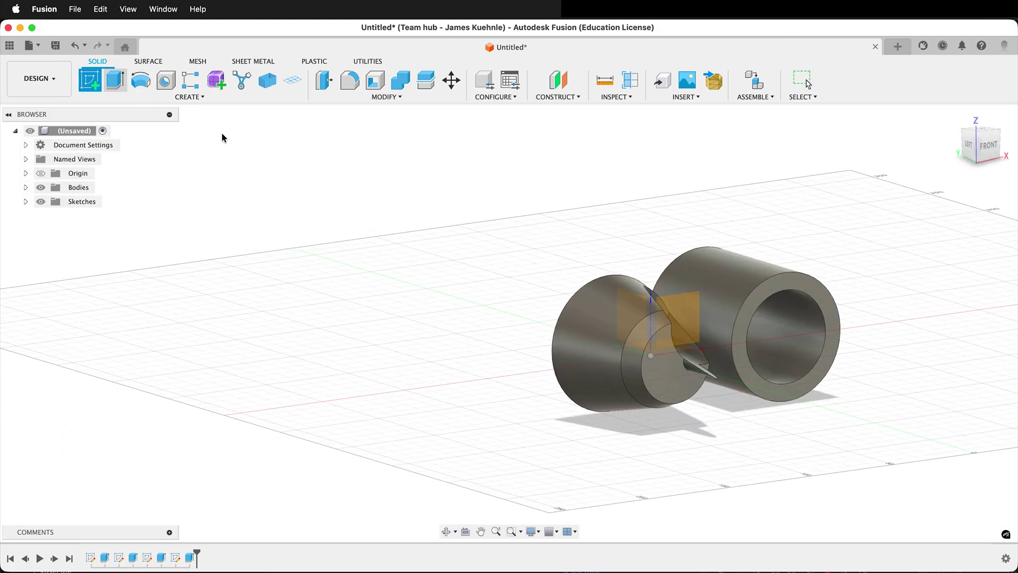
left_click(646, 319)
key("c")
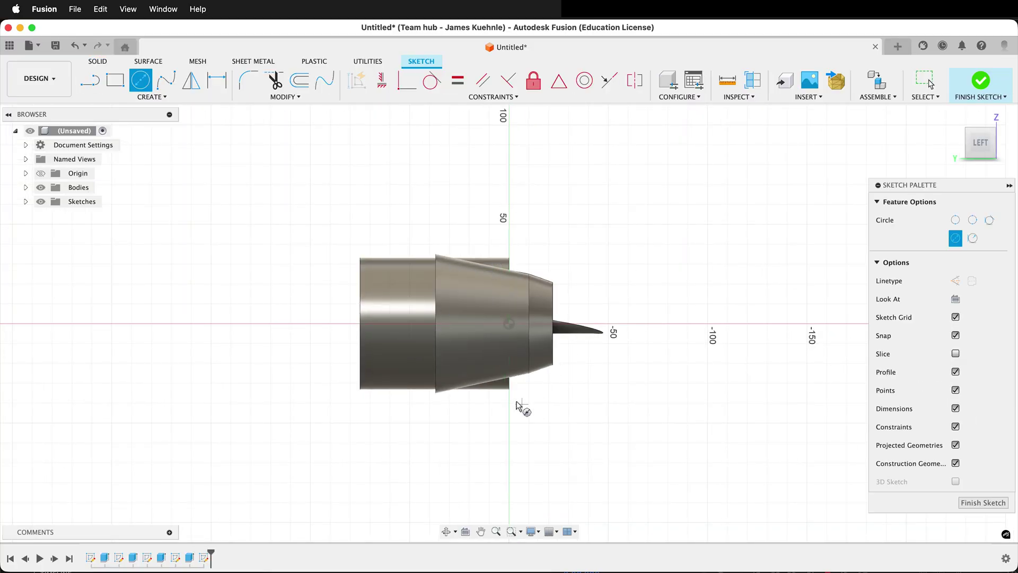
left_click(453, 311)
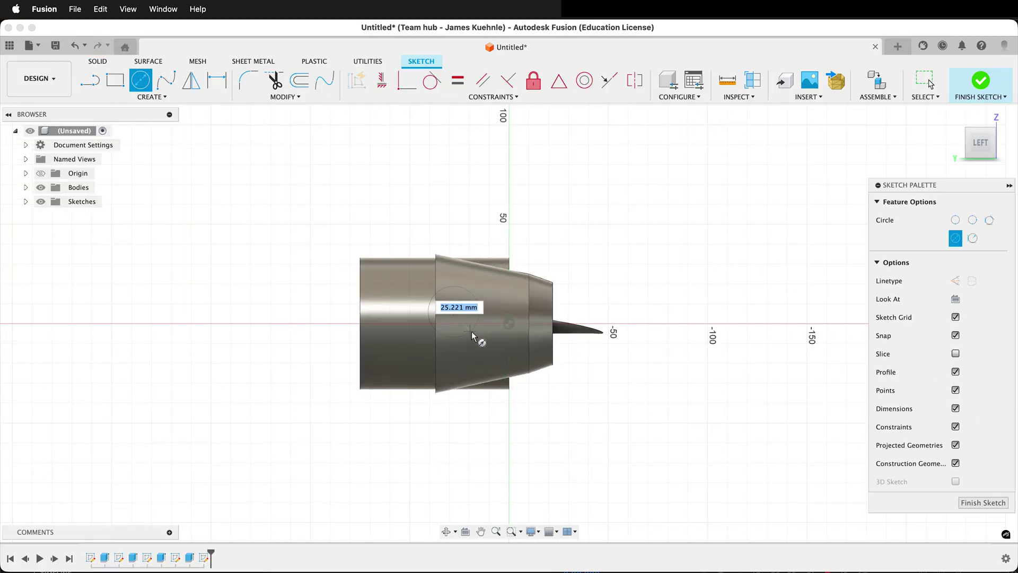
Step: Extrude the circle as a symmetric 130 mm cut with extent set to All
key("e")
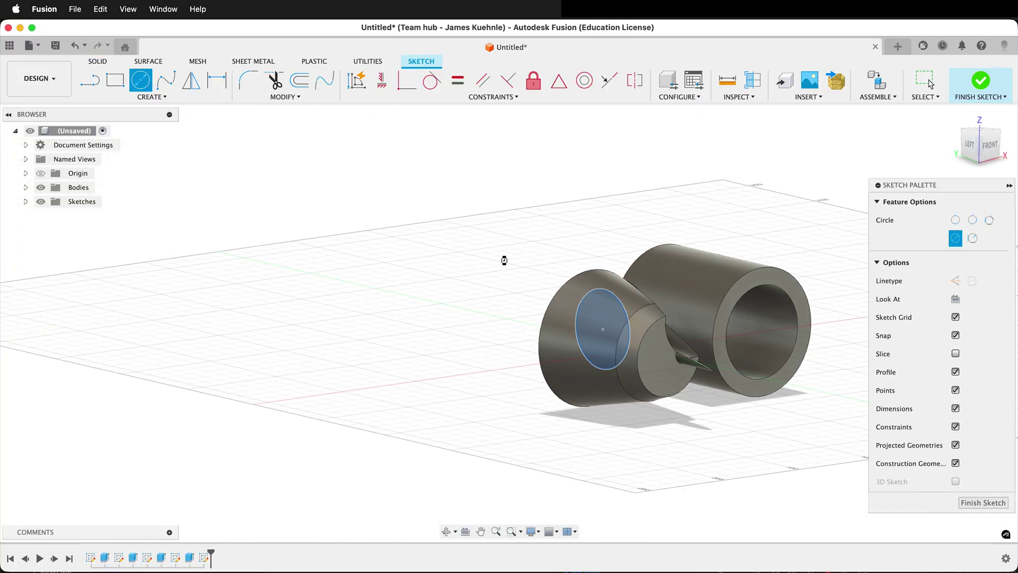
left_click(882, 324)
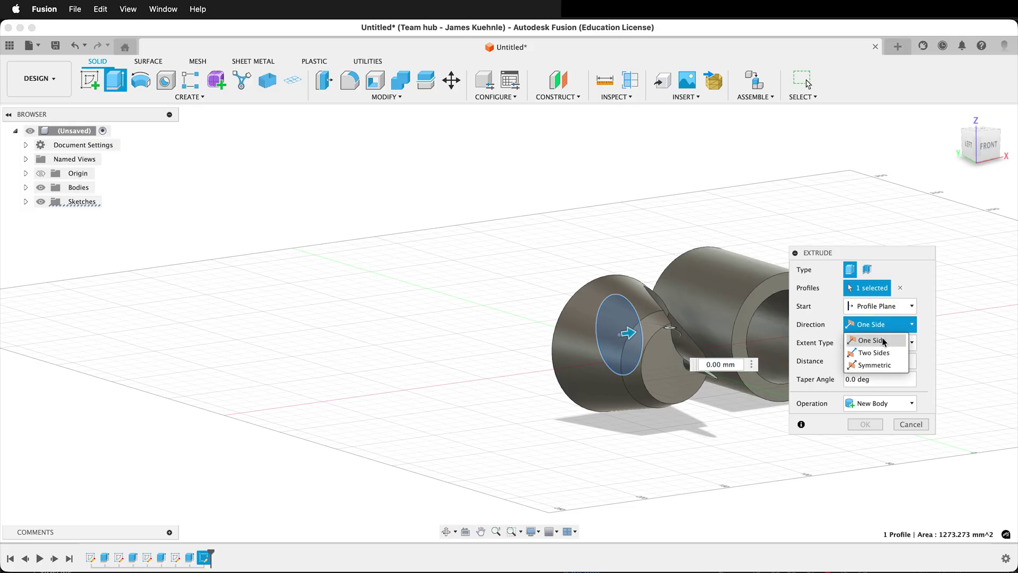
left_click(883, 365)
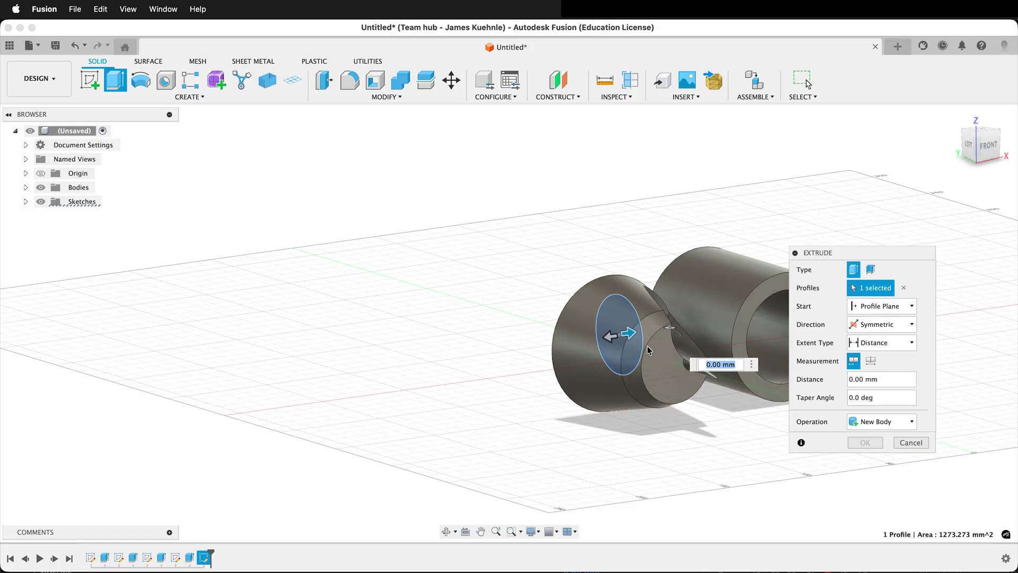
left_click_drag(628, 333, 836, 295)
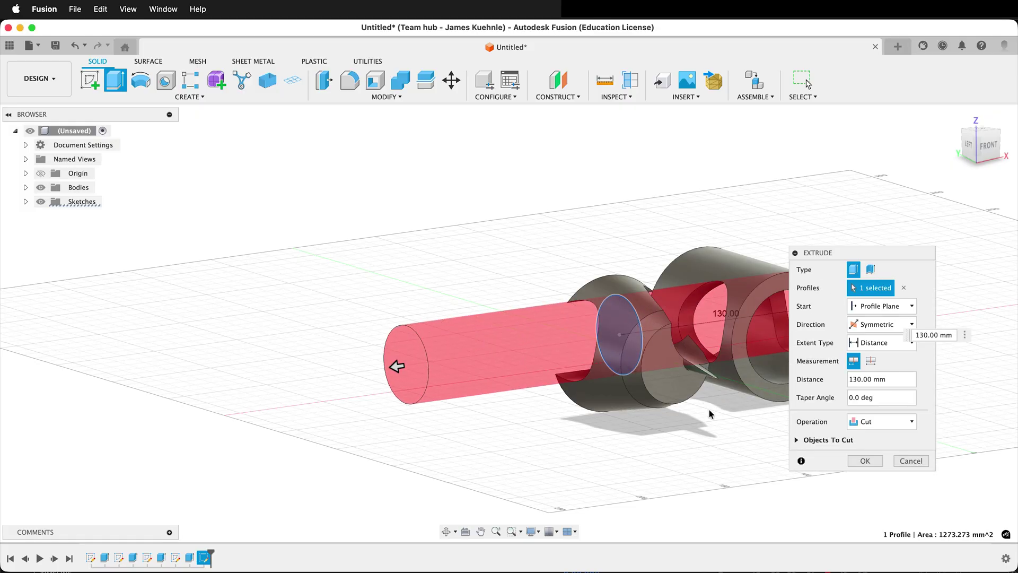
middle_click_drag(711, 414, 641, 408, "shift")
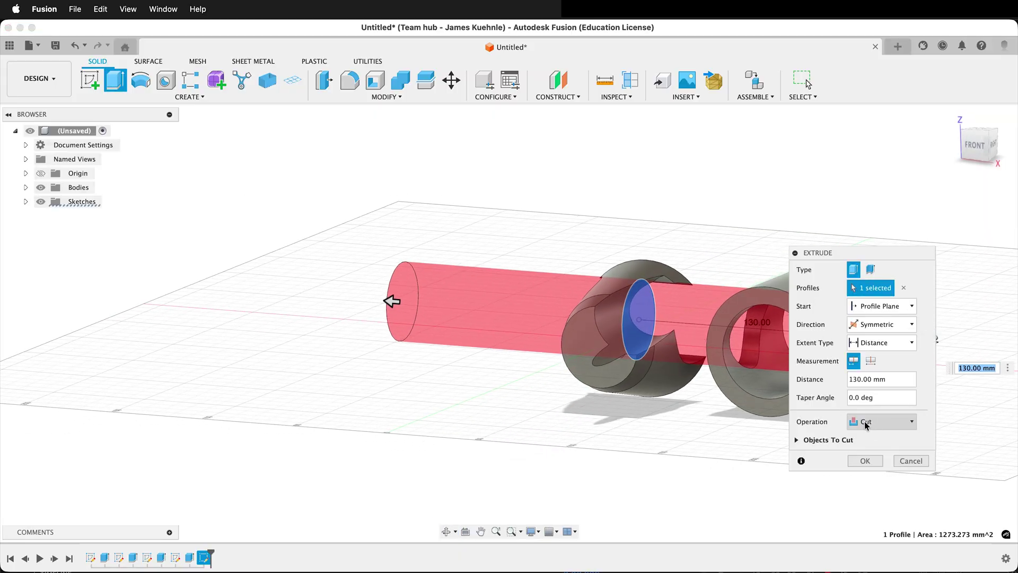
left_click(884, 343)
left_click(879, 371)
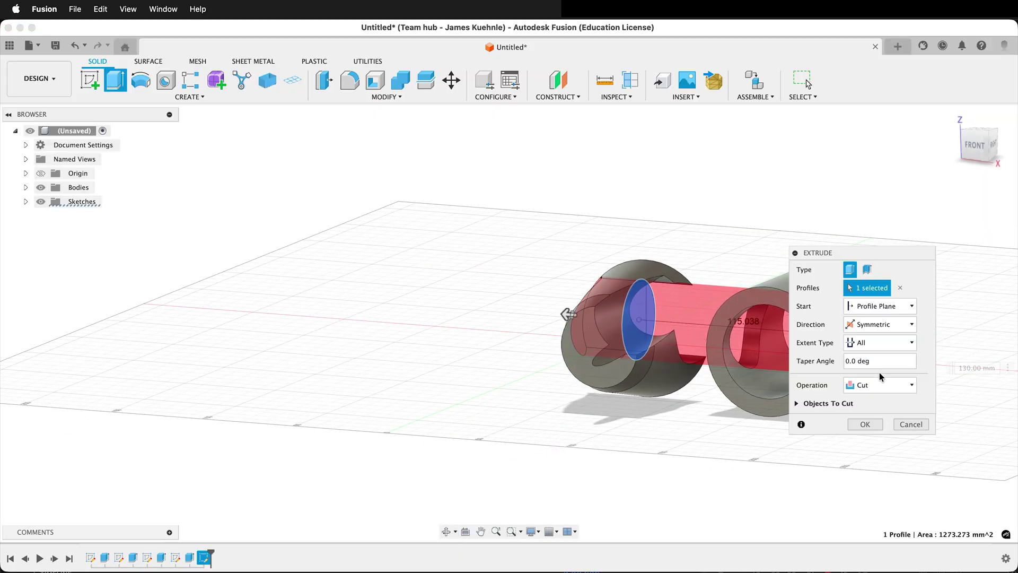
middle_click_drag(753, 395, 664, 406, "shift")
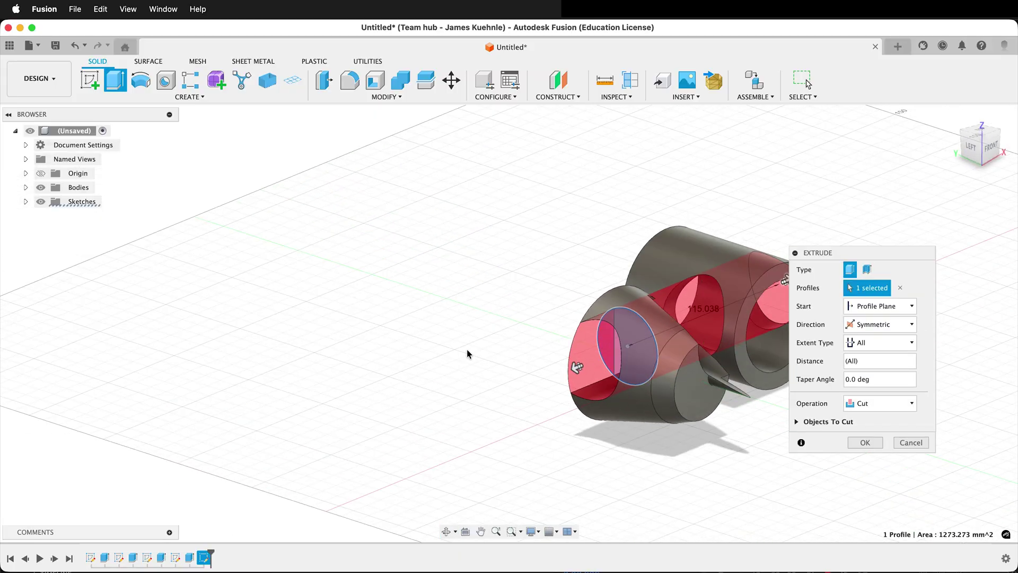
middle_click_drag(467, 354, 631, 333, "shift")
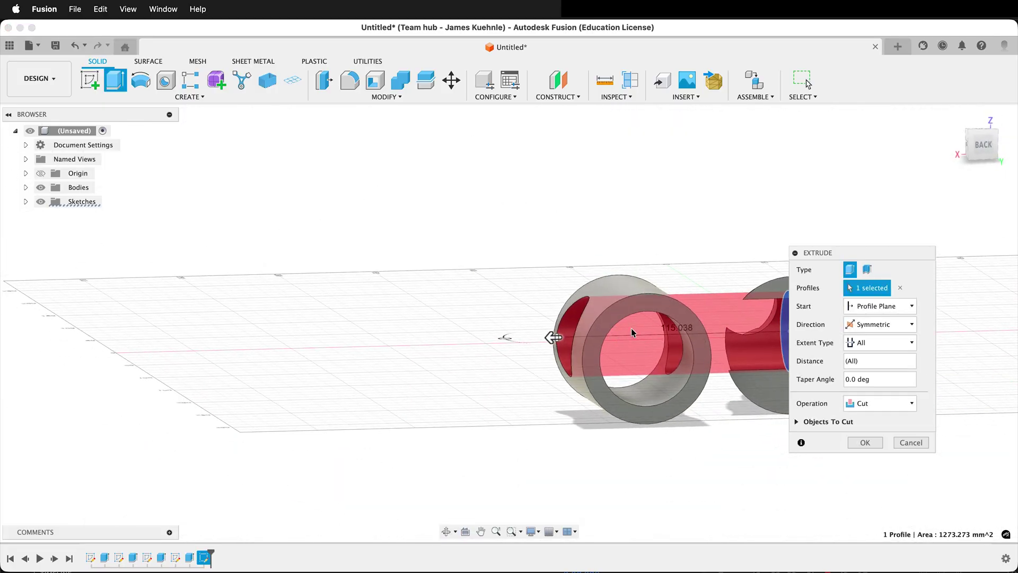
Step: Apply the through-all cut, then slide its sketch circle along the red X axis through the tube
left_click(865, 443)
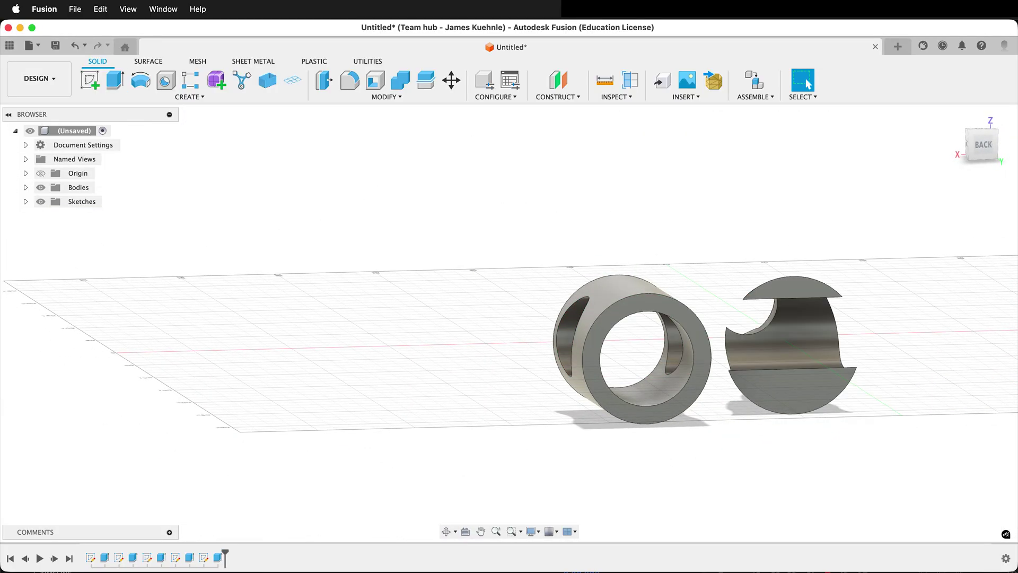
right_click(168, 562)
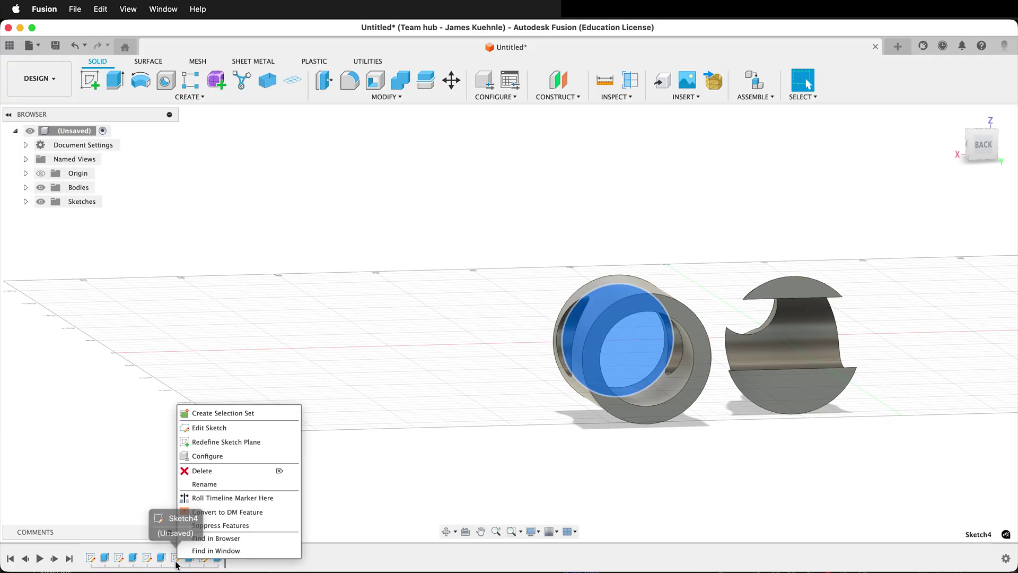
left_click(223, 428)
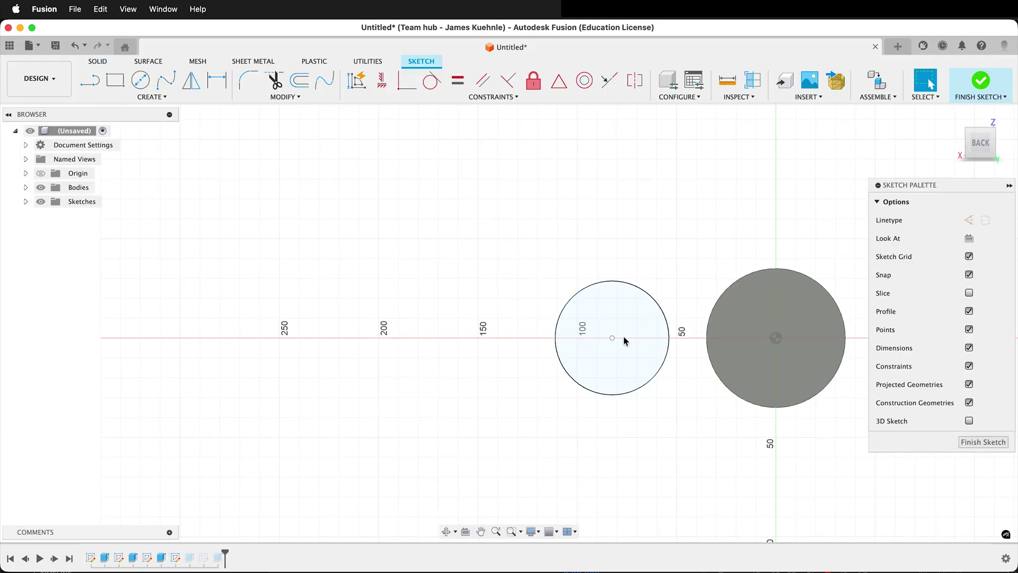
left_click_drag(615, 336, 359, 338)
left_click(984, 441)
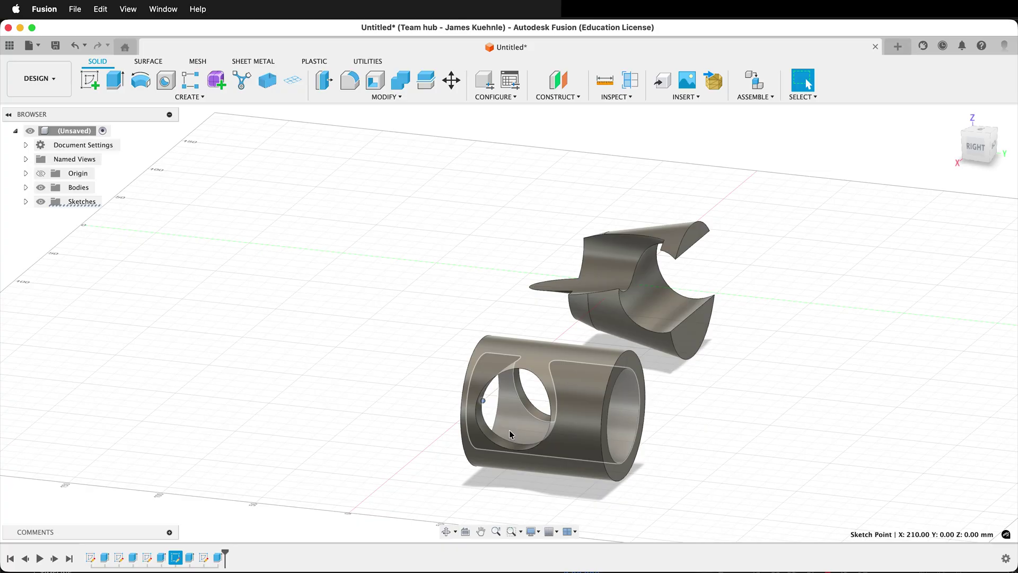
middle_click_drag(407, 402, 541, 351, "shift")
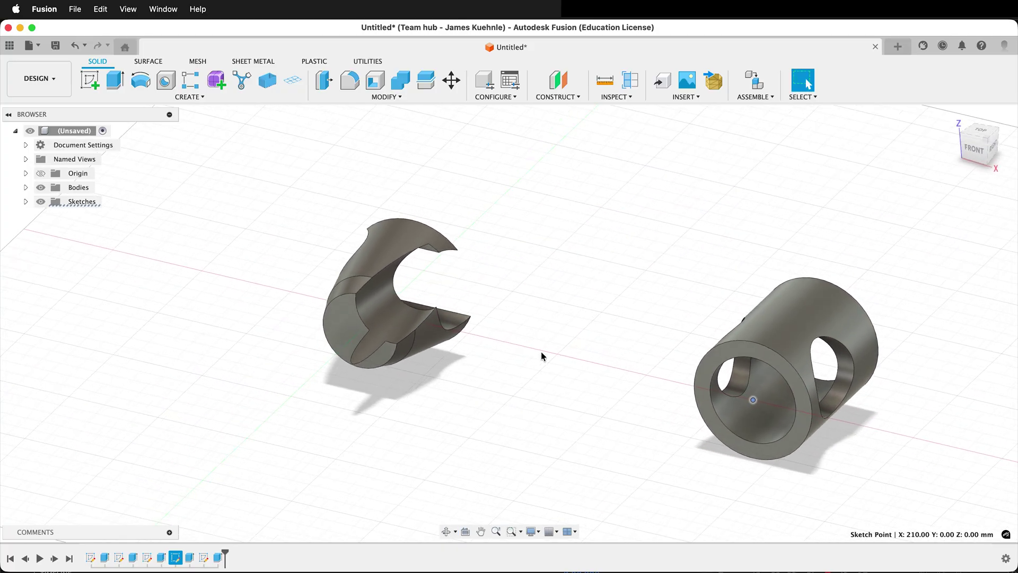
scroll(536, 342, "down", 3)
scroll(594, 305, "down", 4)
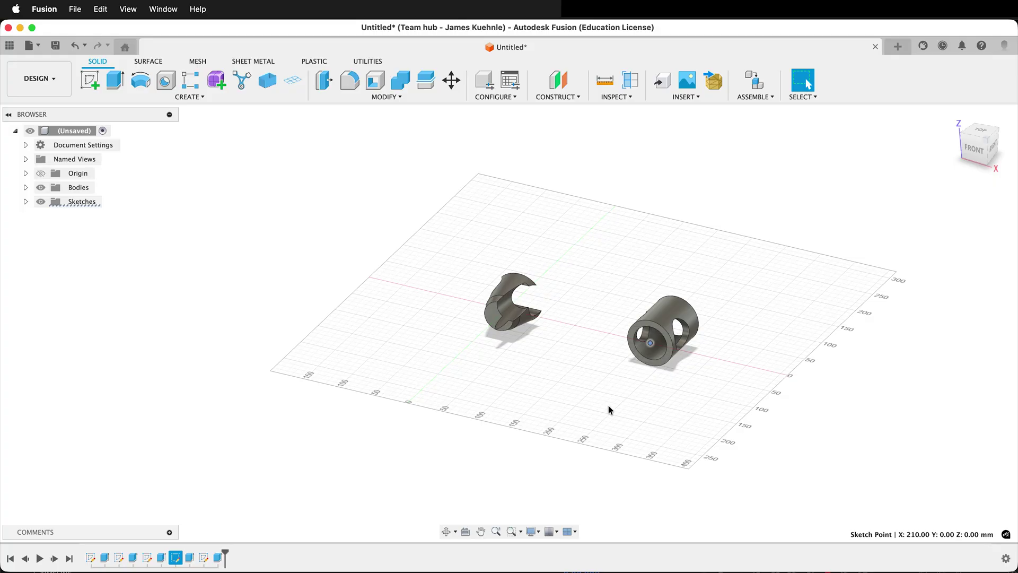
middle_click_drag(608, 405, 656, 331, "shift")
scroll(656, 331, "up", 4)
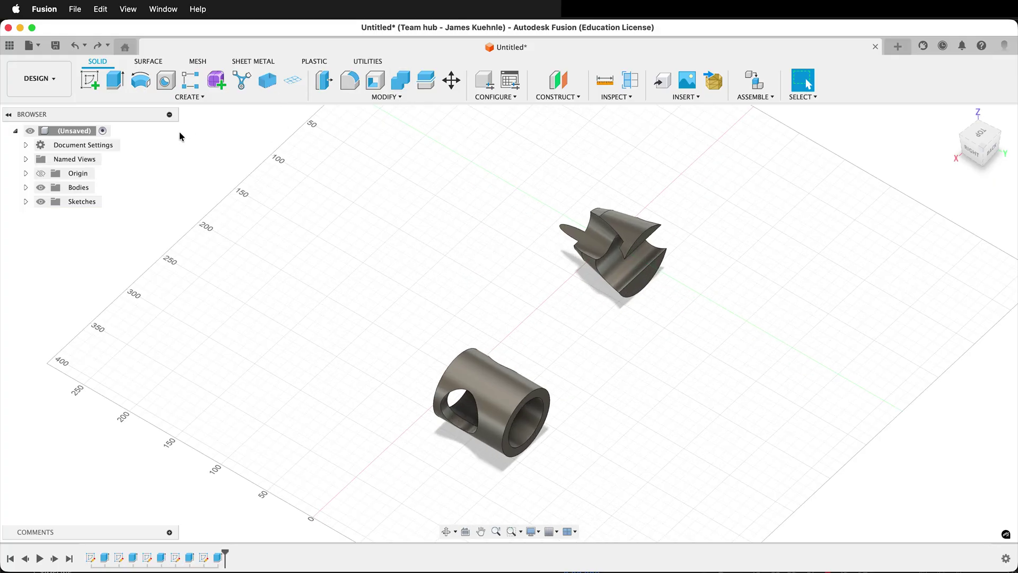
Step: Sketch a 28.284 mm circle on an origin plane
left_click(90, 80)
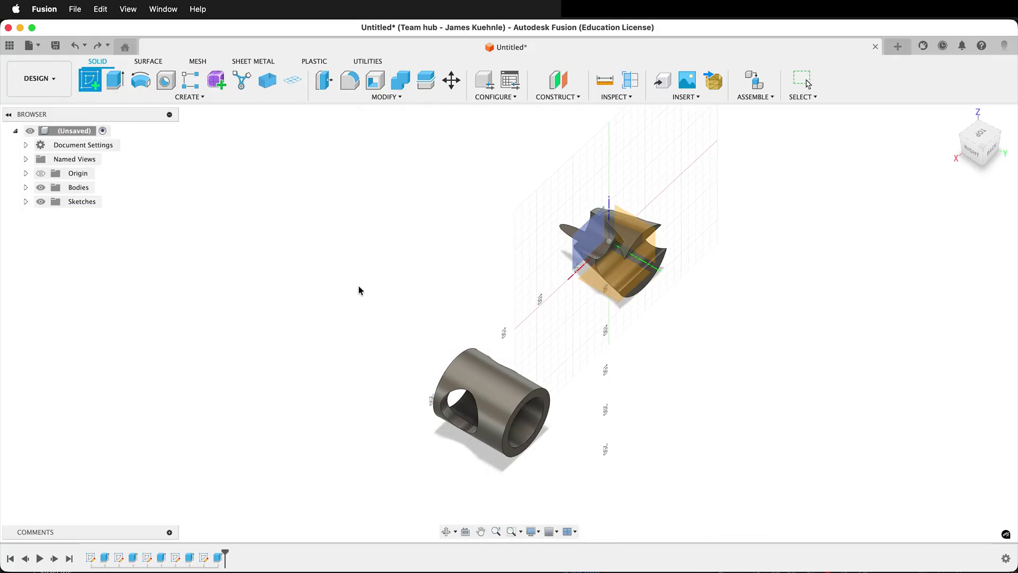
left_click(604, 288)
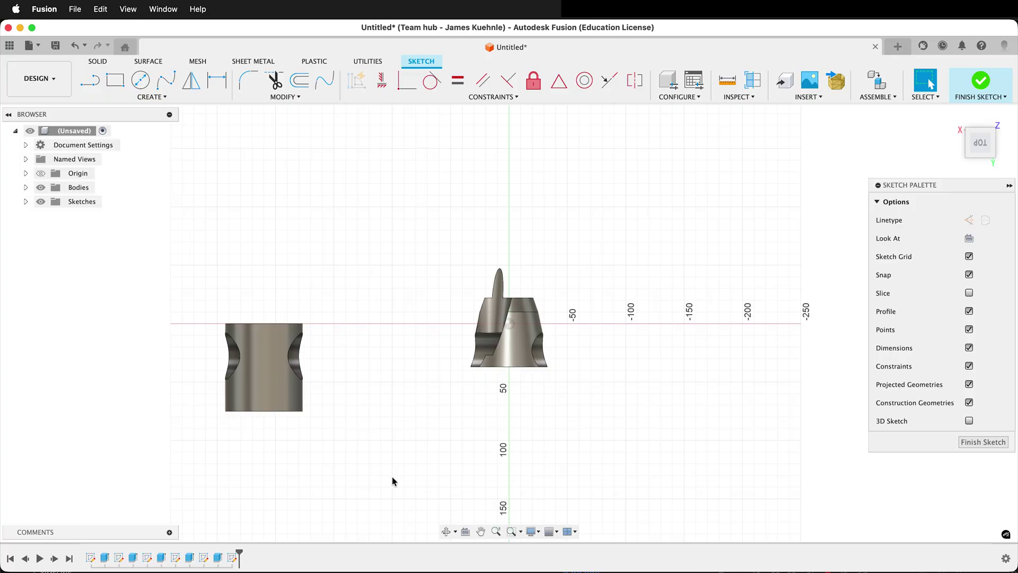
key("c")
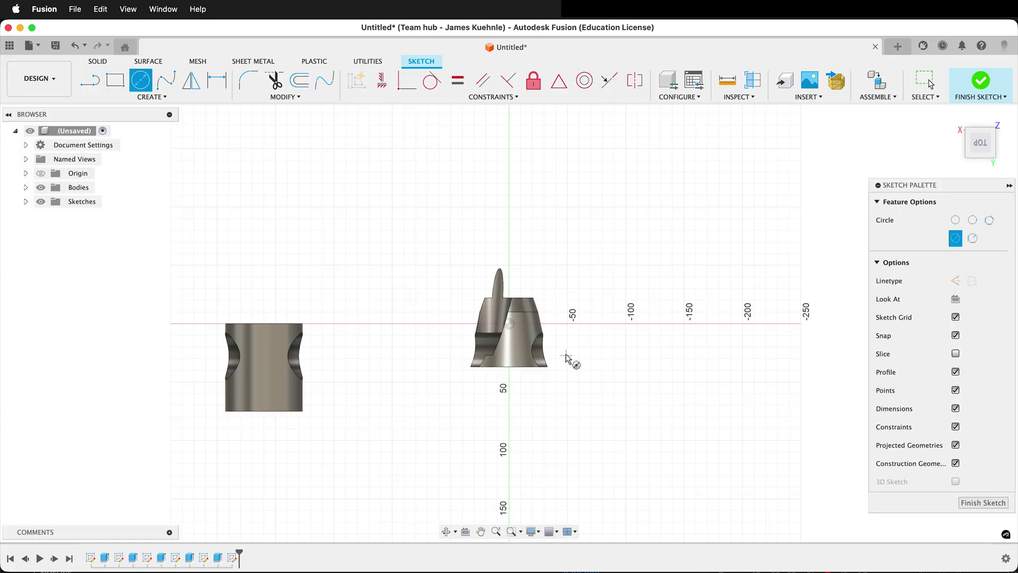
left_click(521, 338)
middle_click_drag(523, 342, 539, 326, "shift")
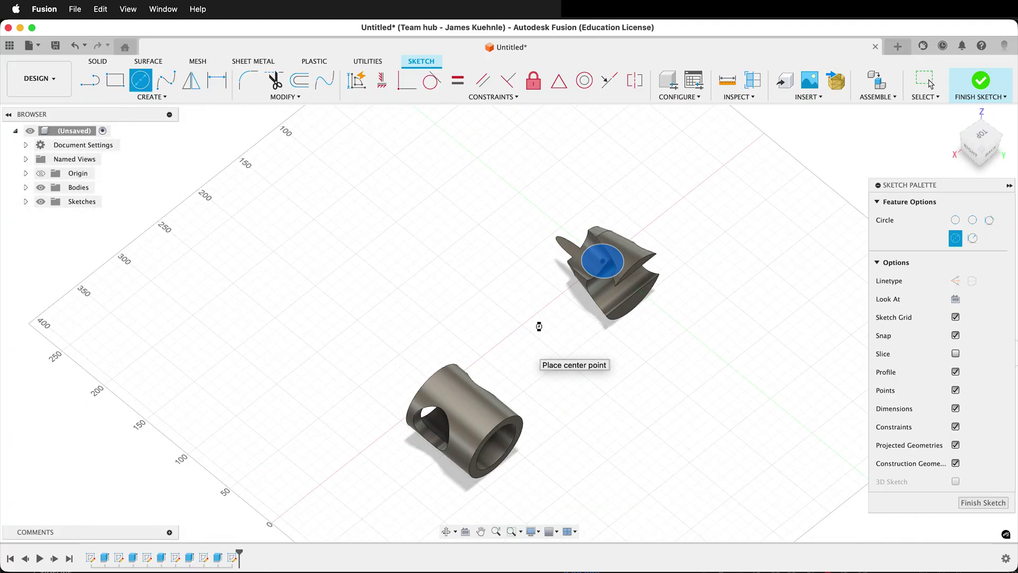
Step: Extrude the circle 90 mm symmetrically with the Intersect operation on the curved piece
key("e")
left_click(878, 324)
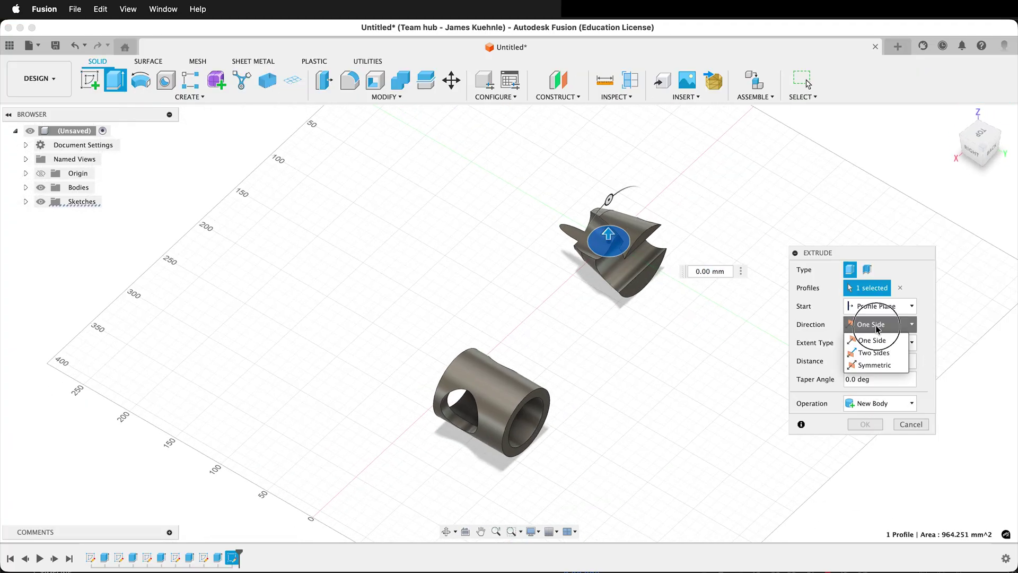
left_click(872, 365)
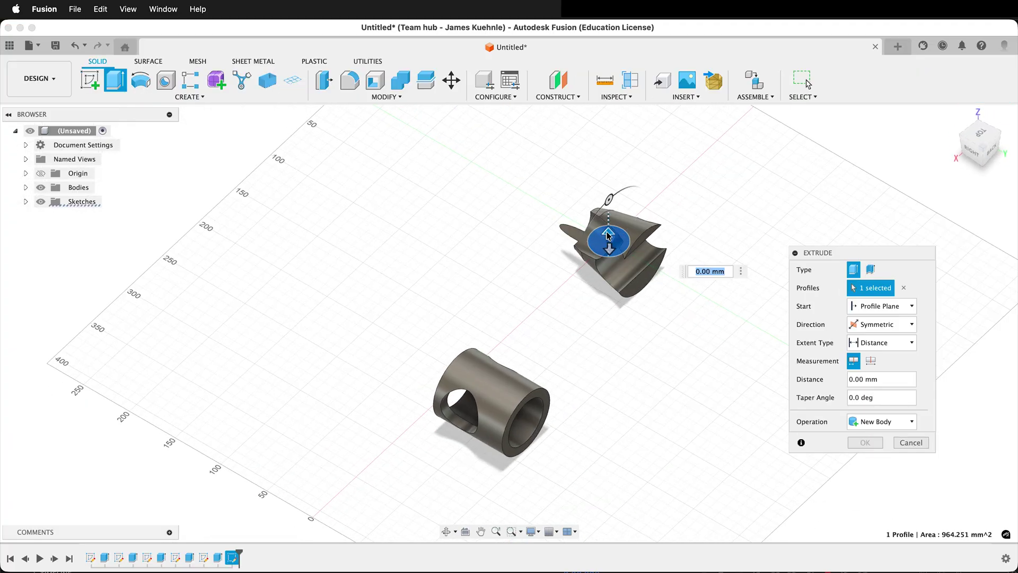
left_click_drag(609, 234, 632, 170)
scroll(613, 207, "down", 5)
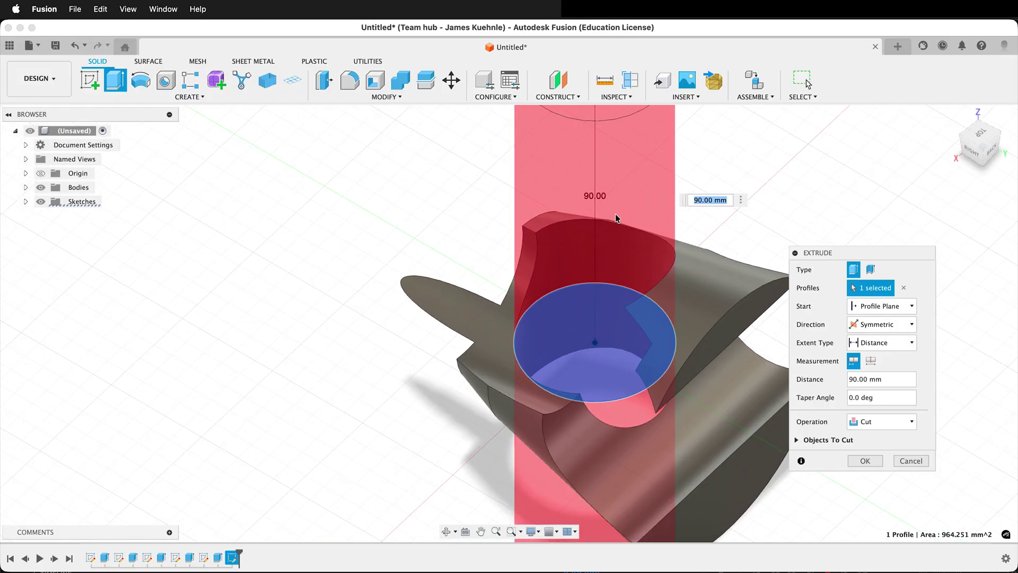
middle_click_drag(615, 215, 626, 366, "shift")
left_click(894, 423)
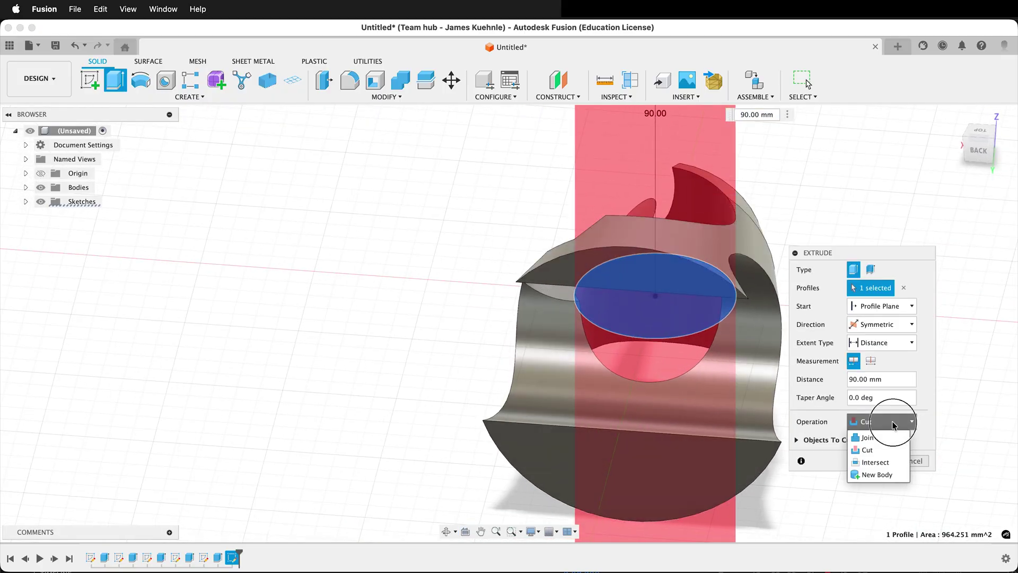
left_click(885, 462)
middle_click_drag(578, 382, 318, 365, "shift")
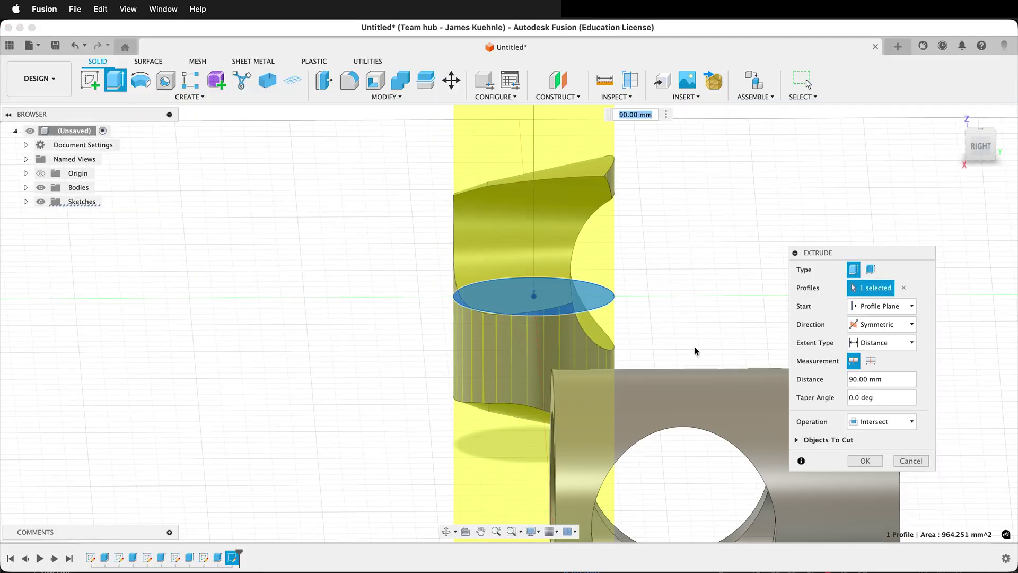
left_click(865, 460)
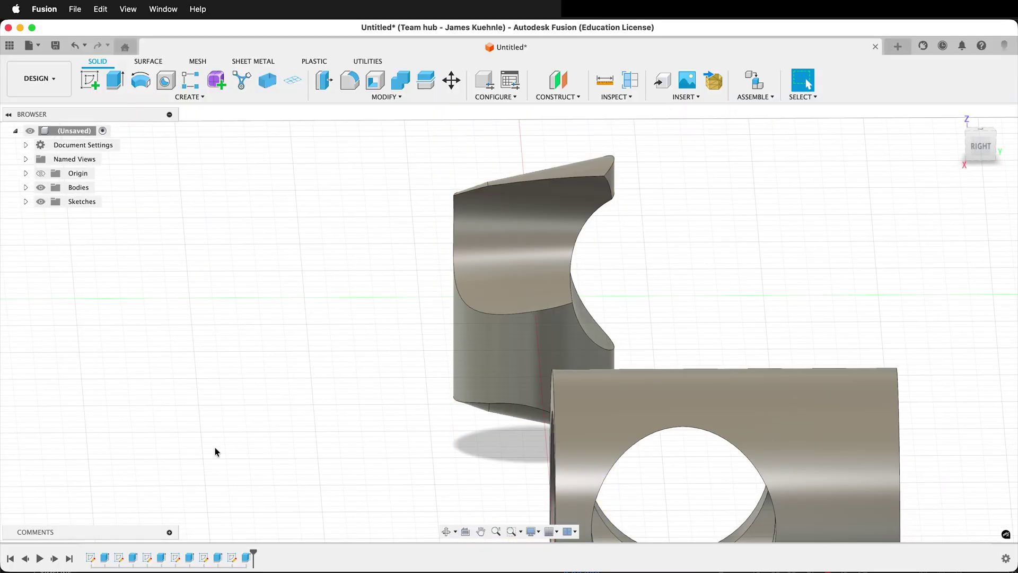
middle_click_drag(401, 411, 337, 413, "shift")
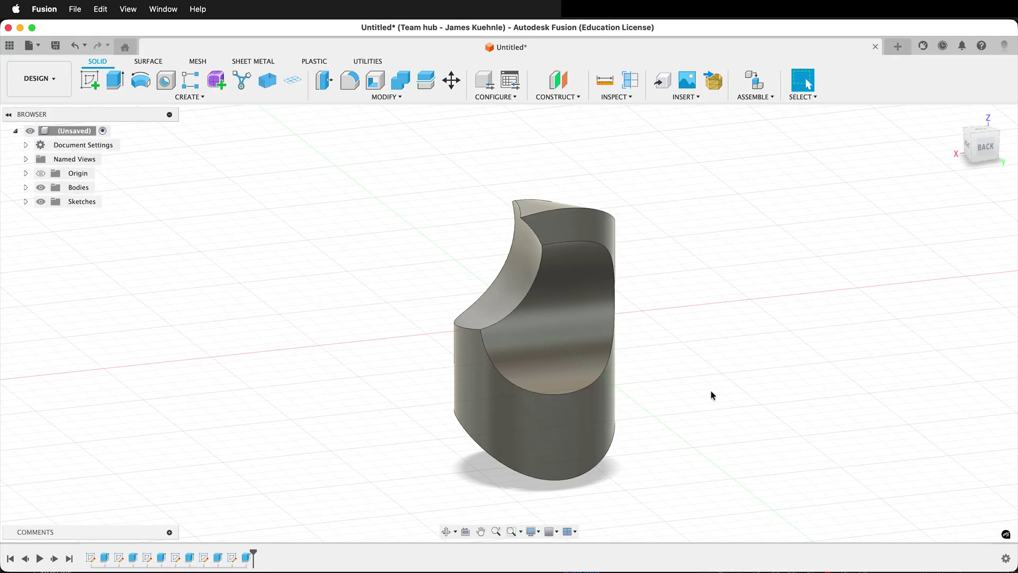
middle_click_drag(711, 390, 590, 390, "shift")
key("Escape")
middle_click_drag(866, 352, 766, 357, "shift")
scroll(766, 357, "down", 2)
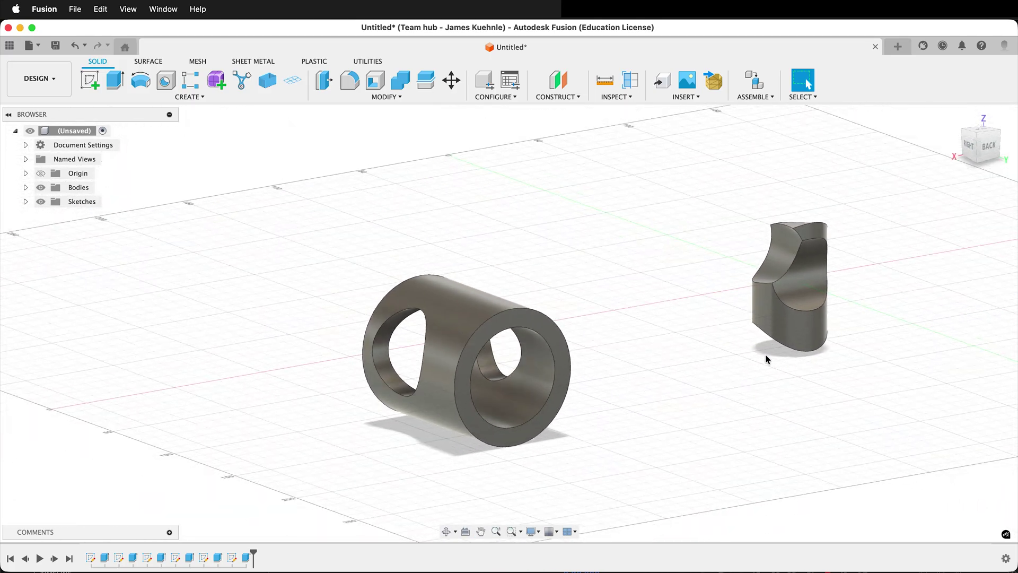
scroll(765, 358, "up", 3)
scroll(765, 359, "up", 1)
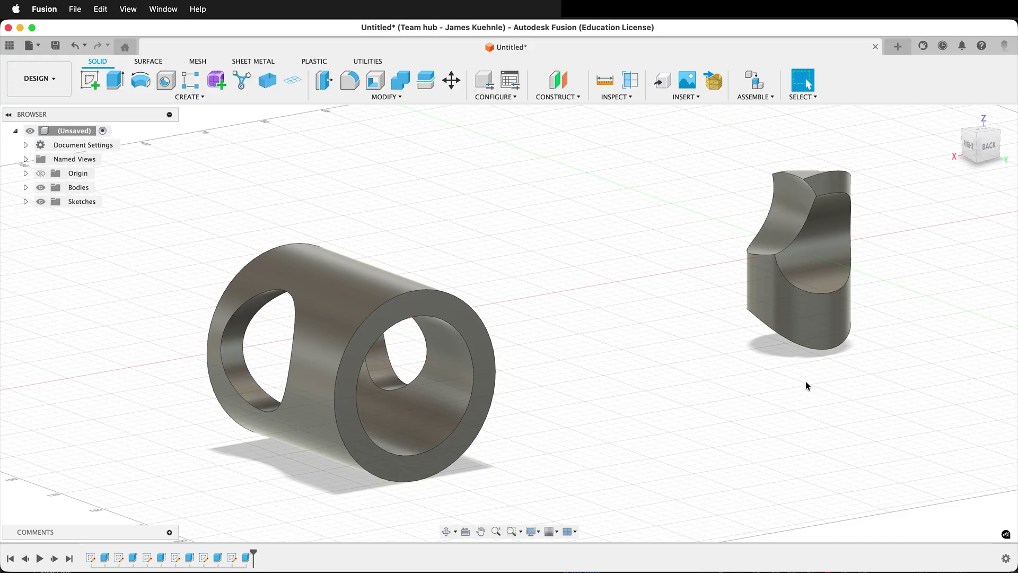